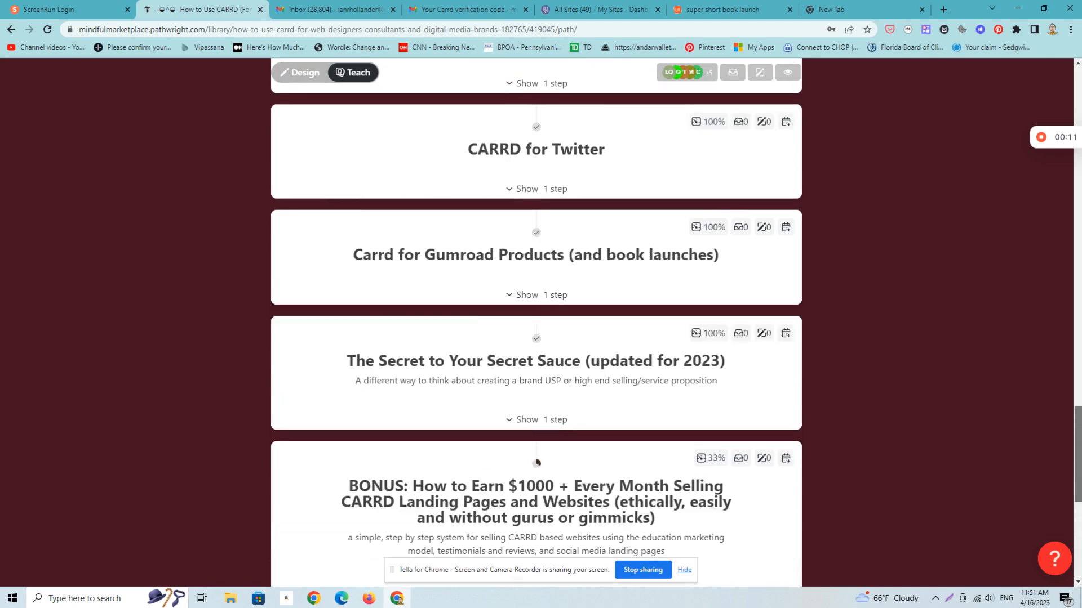
Look through the lesson list on the CARRD course path, back up to the course heading.
scroll(536, 321, "up", 7)
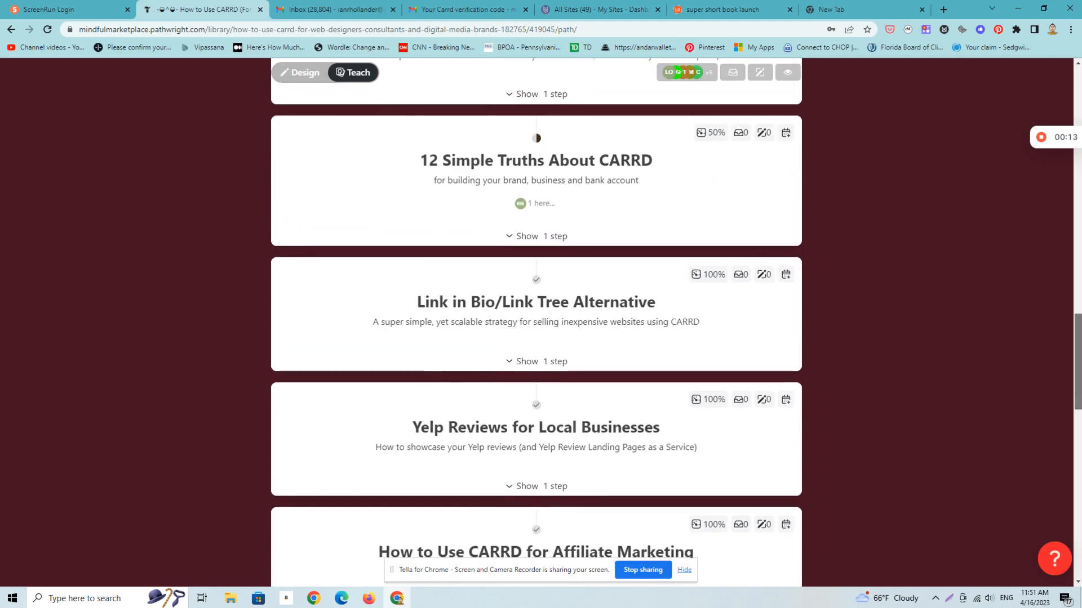
scroll(536, 321, "up", 12)
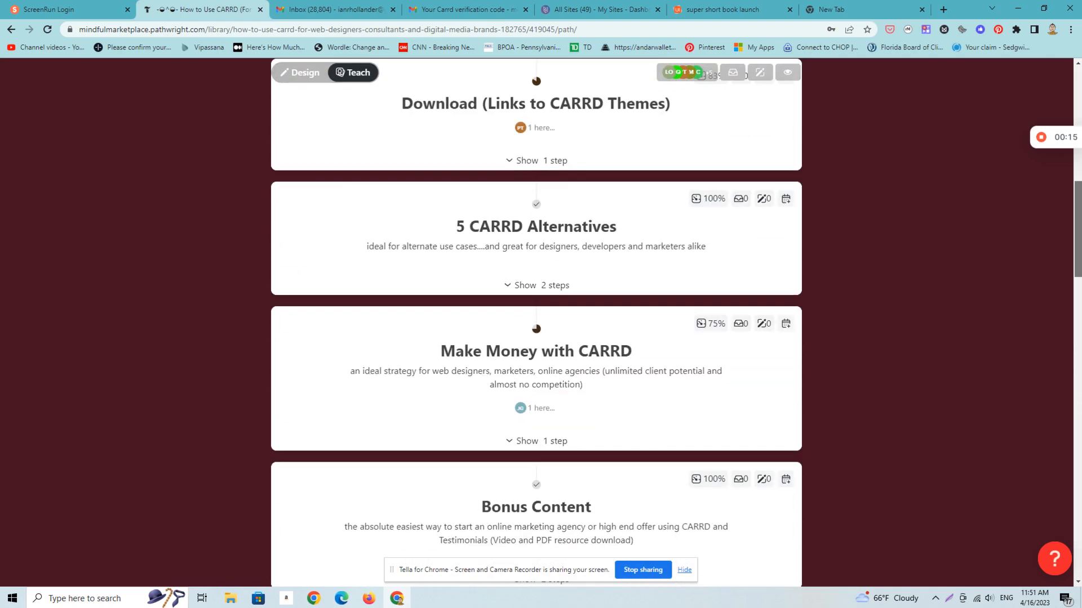
scroll(537, 321, "up", 9)
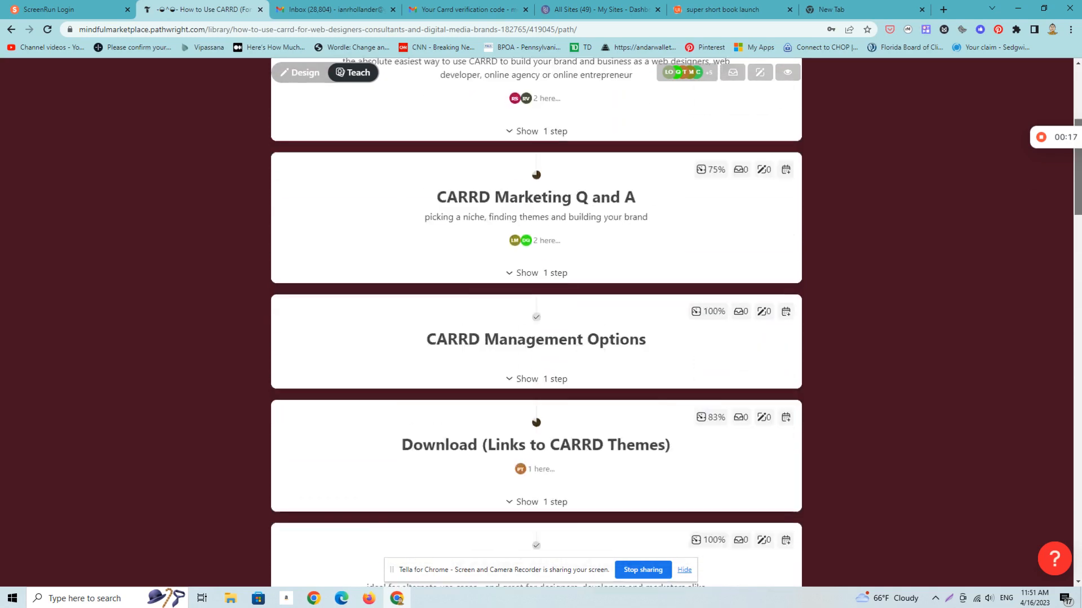
scroll(536, 323, "up", 1)
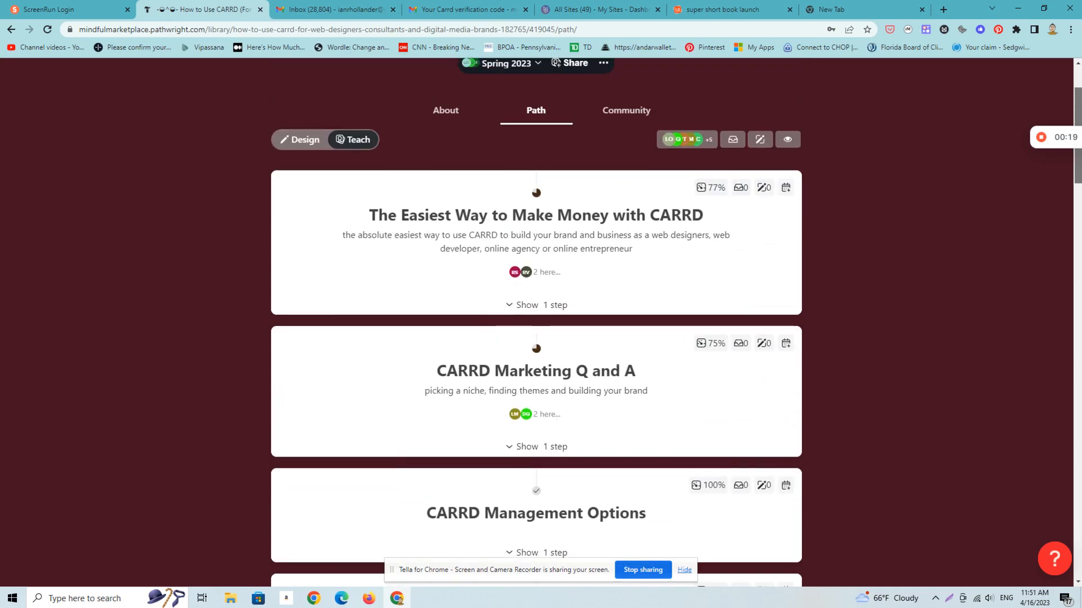
scroll(536, 323, "up", 1)
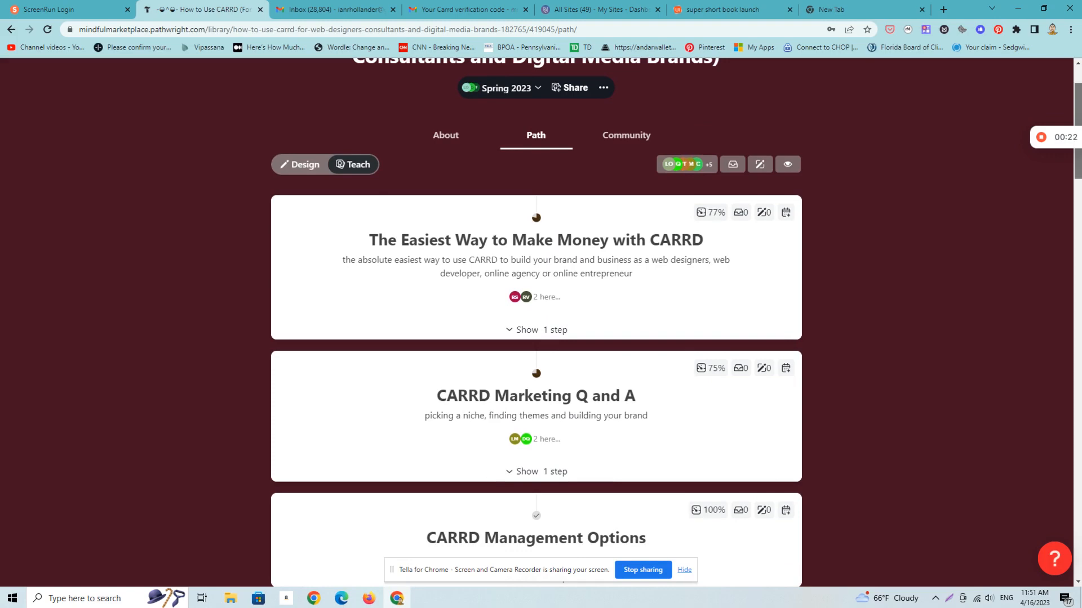
scroll(536, 323, "up", 2)
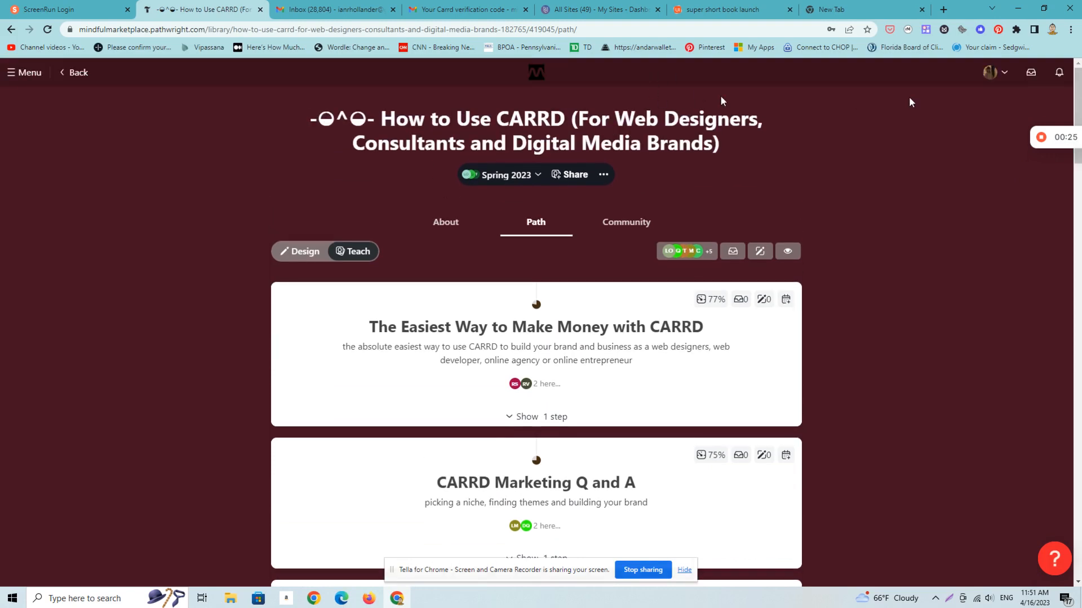
Switch to the Carrd dashboard and view the published site at theralist.carrd.co.
left_click(607, 10)
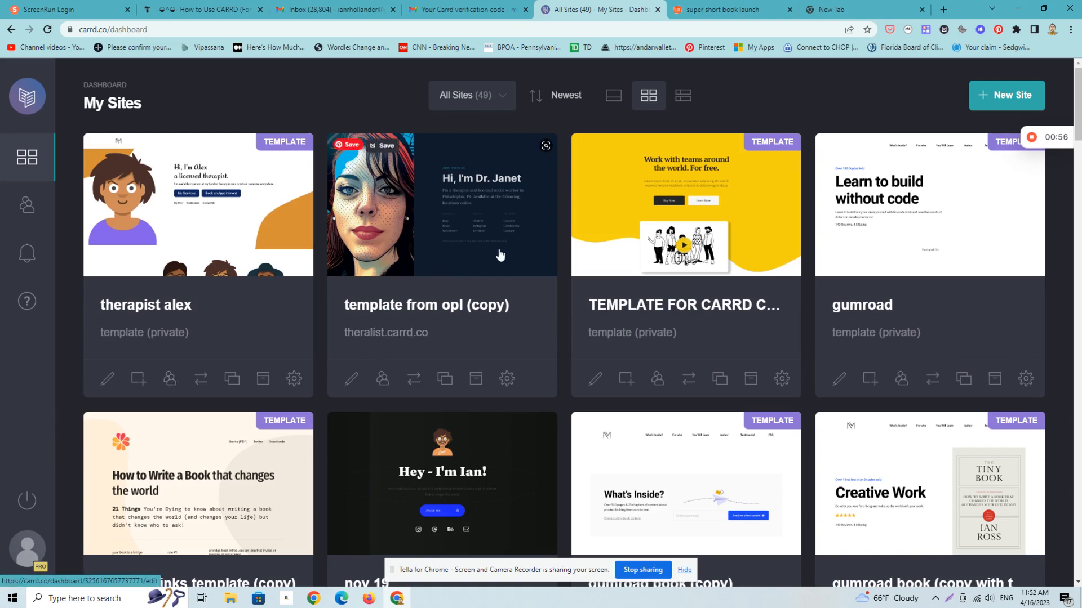
left_click(407, 336)
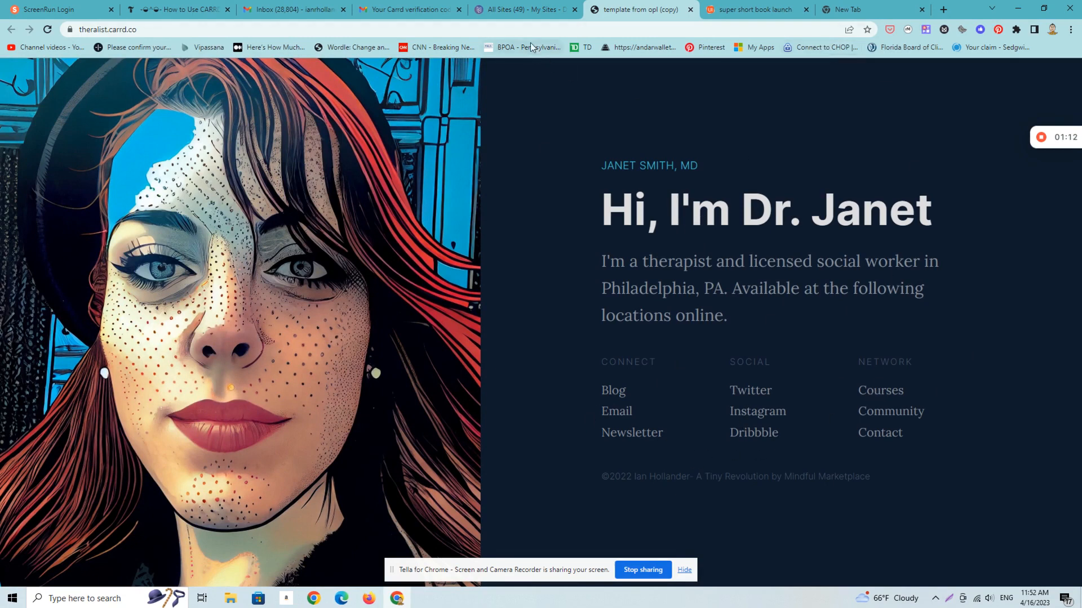
left_click(152, 12)
left_click(526, 9)
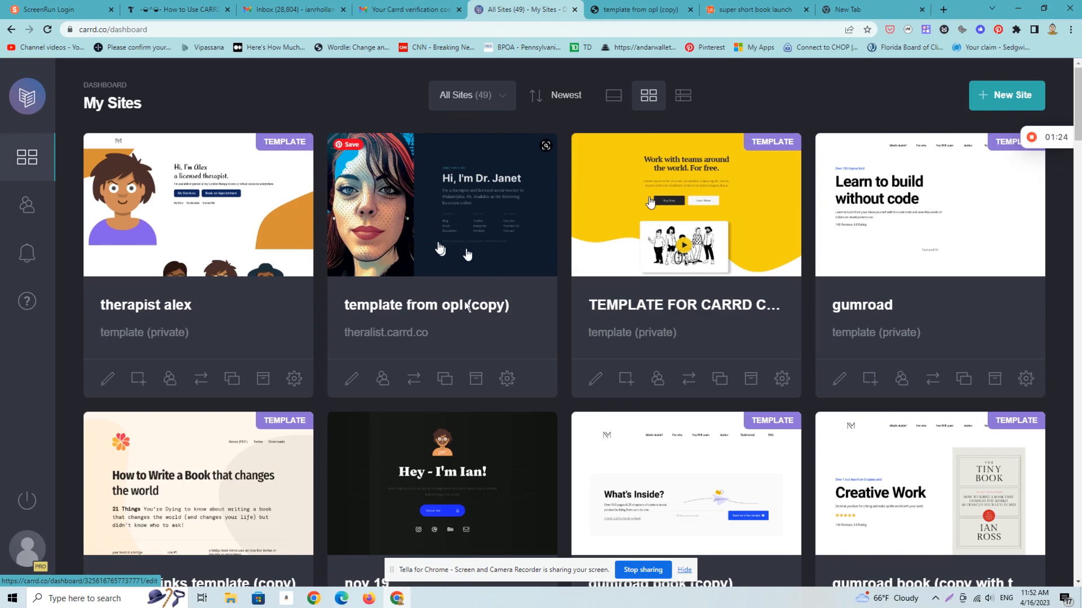
left_click(638, 12)
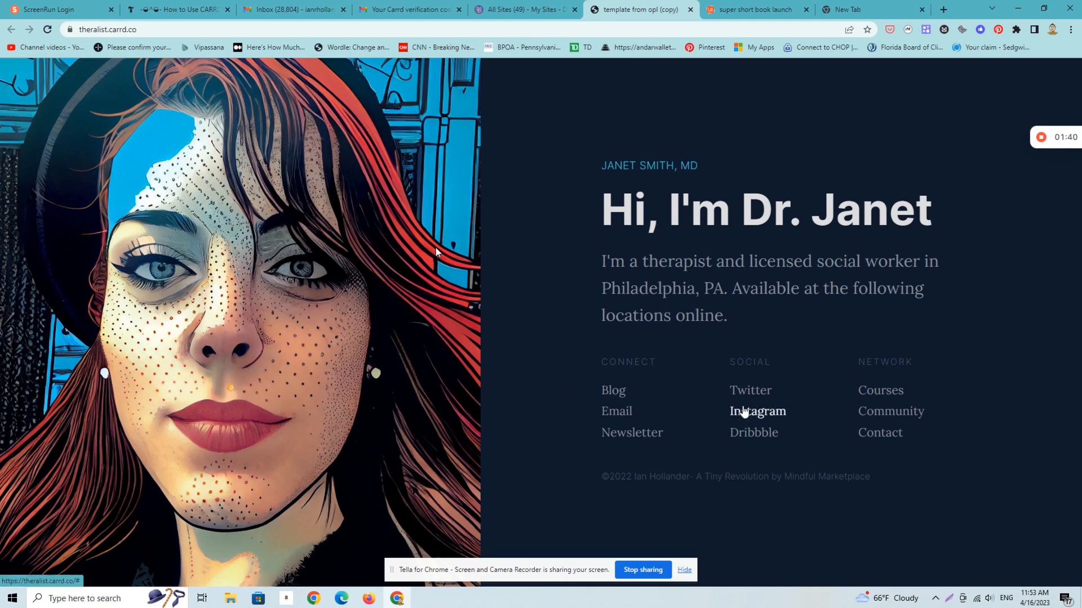
Duplicate the site published at theralist.carrd.co from the Carrd dashboard and open the new draft copy for editing.
left_click(530, 11)
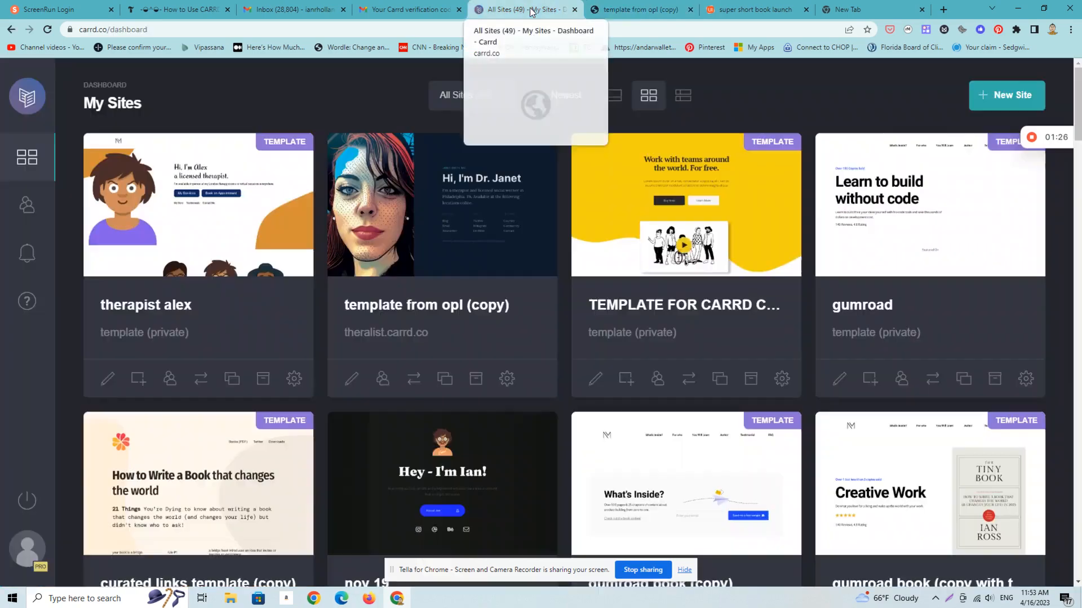
left_click(443, 380)
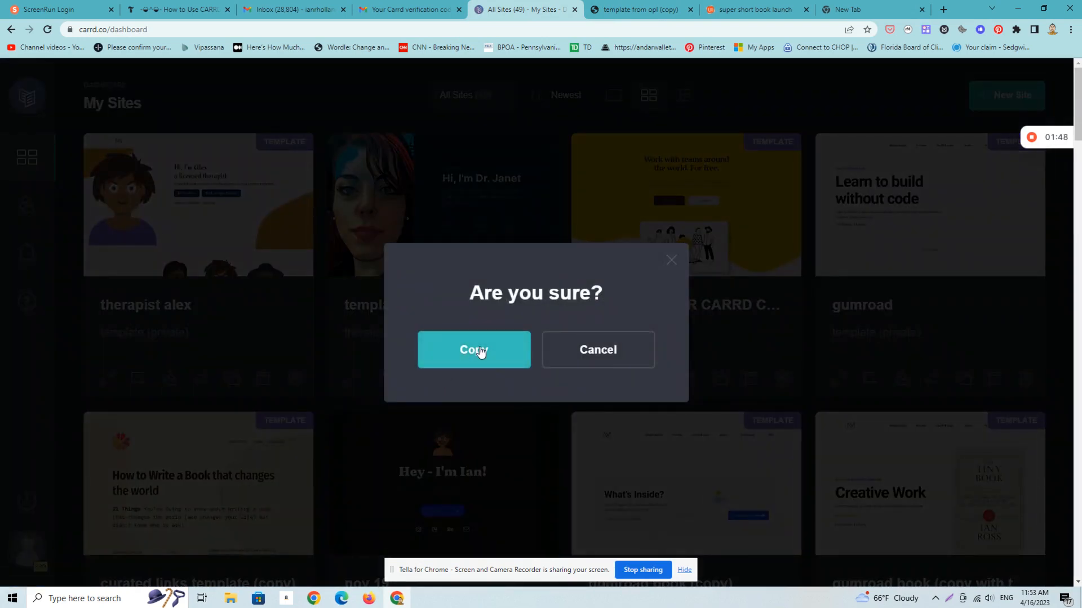
left_click(481, 352)
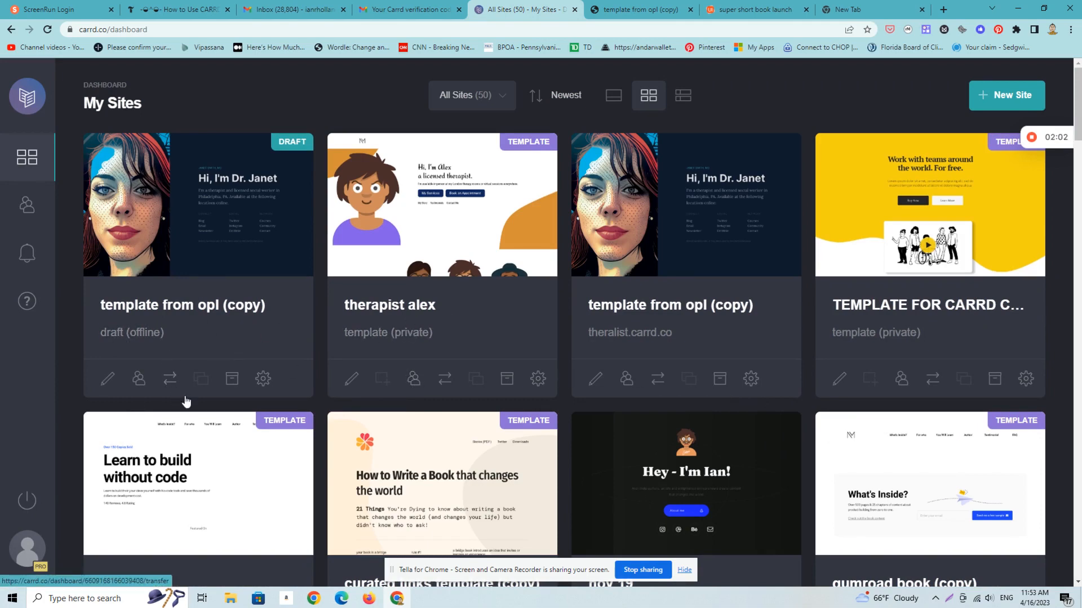
left_click(109, 381)
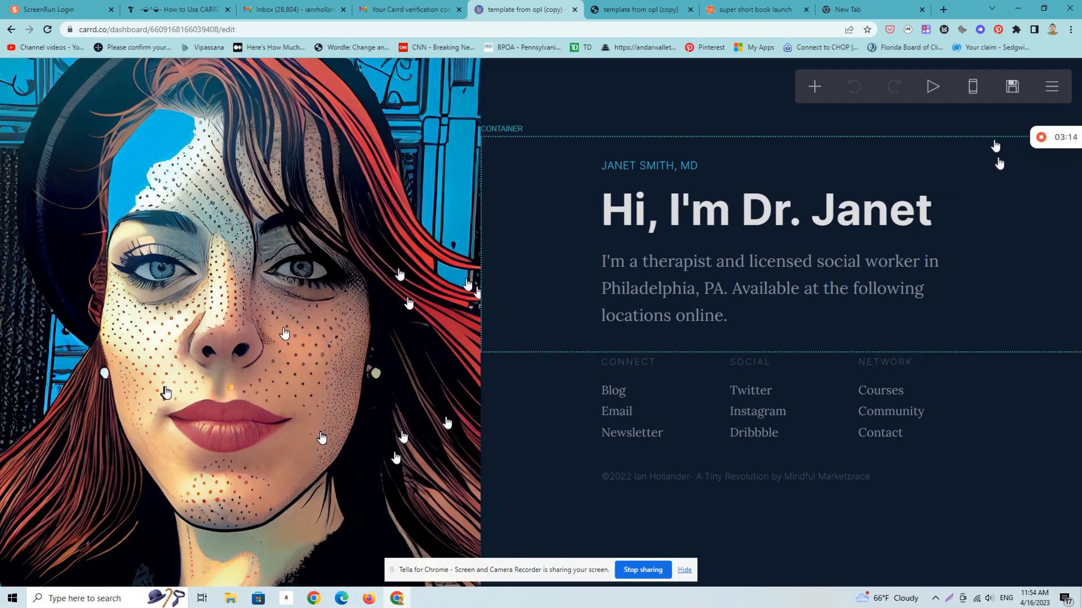
Replace the portrait background image with the OH WELL avatar file from the AVATARS 3 folder.
left_click(390, 246)
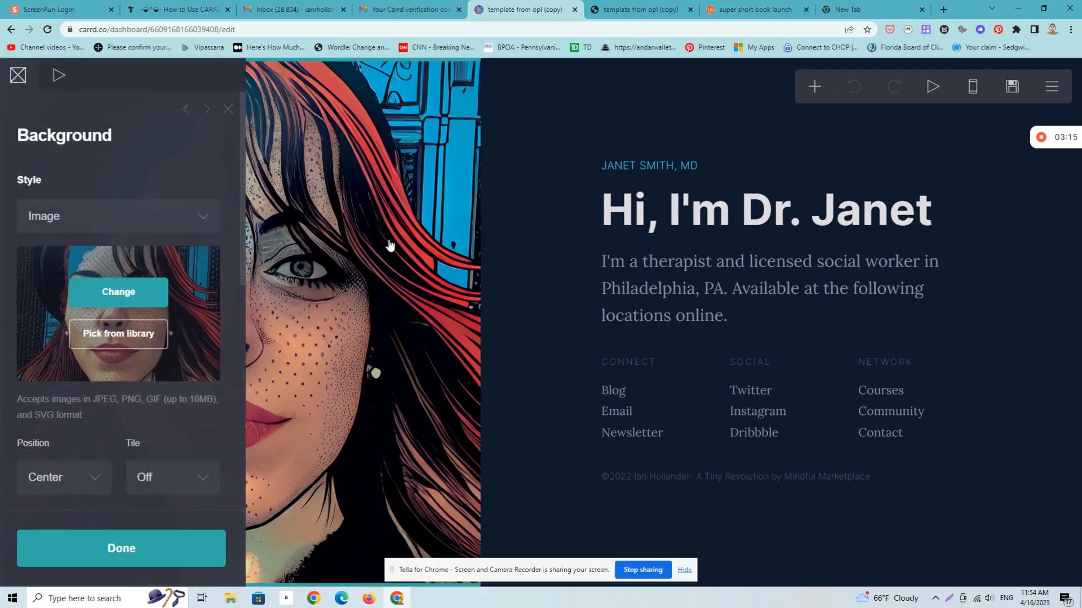
left_click(143, 298)
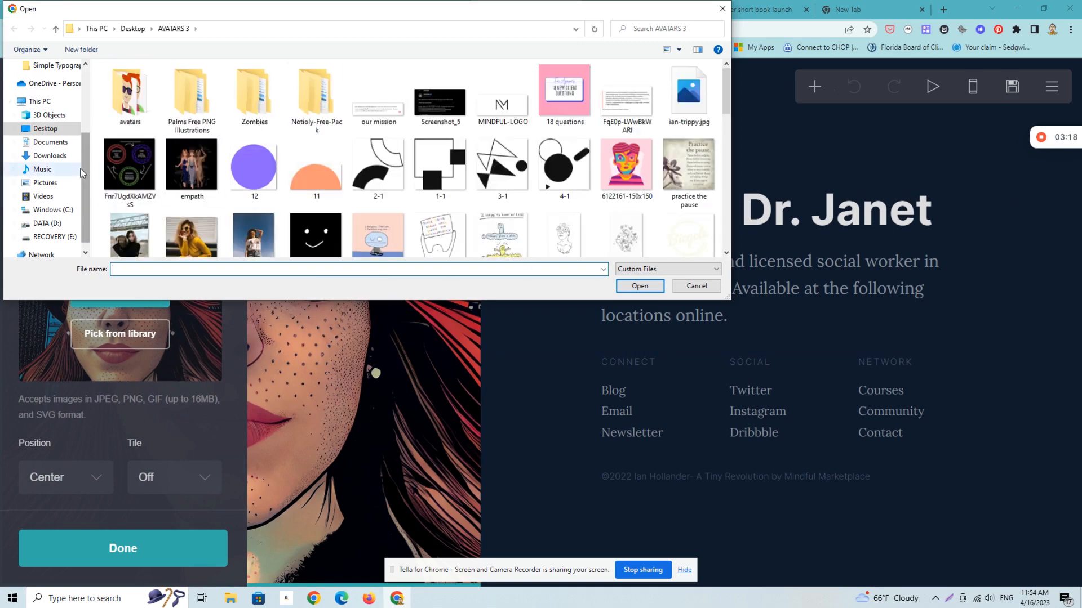
left_click_drag(729, 101, 729, 199)
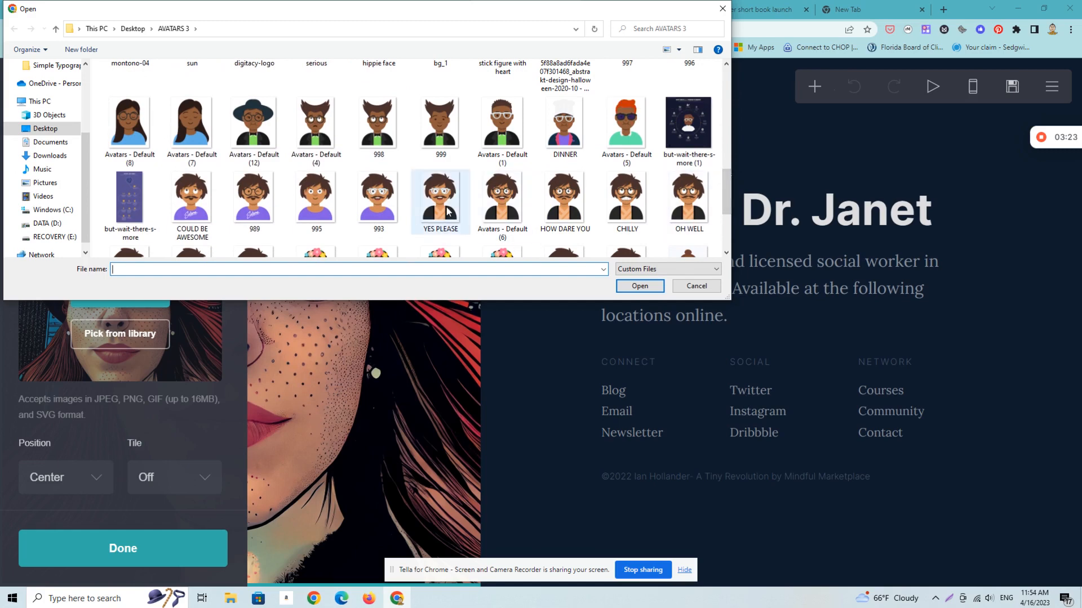
left_click(687, 210)
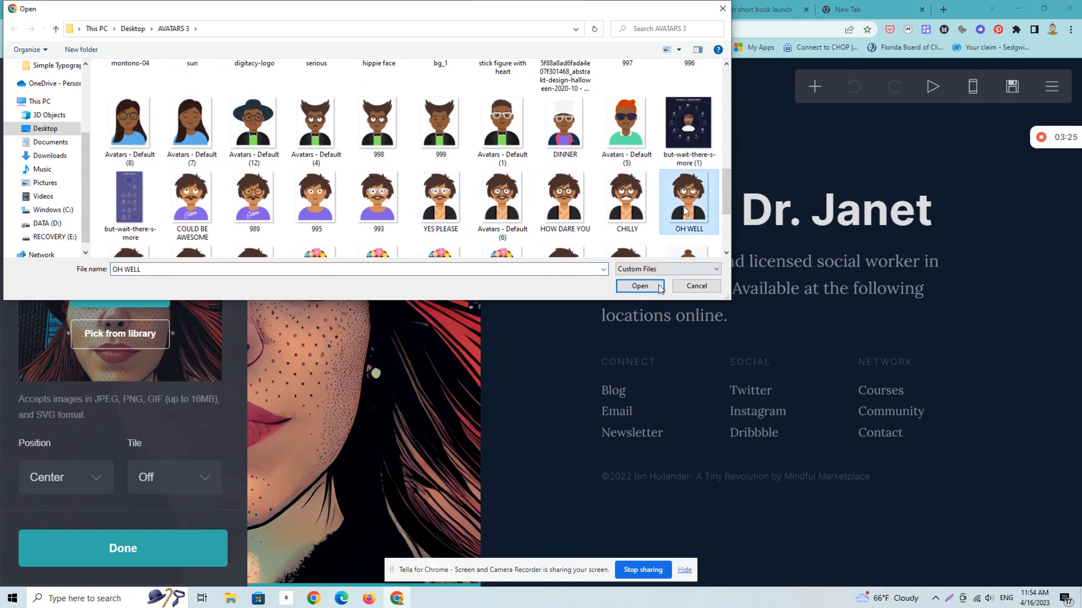
left_click(639, 287)
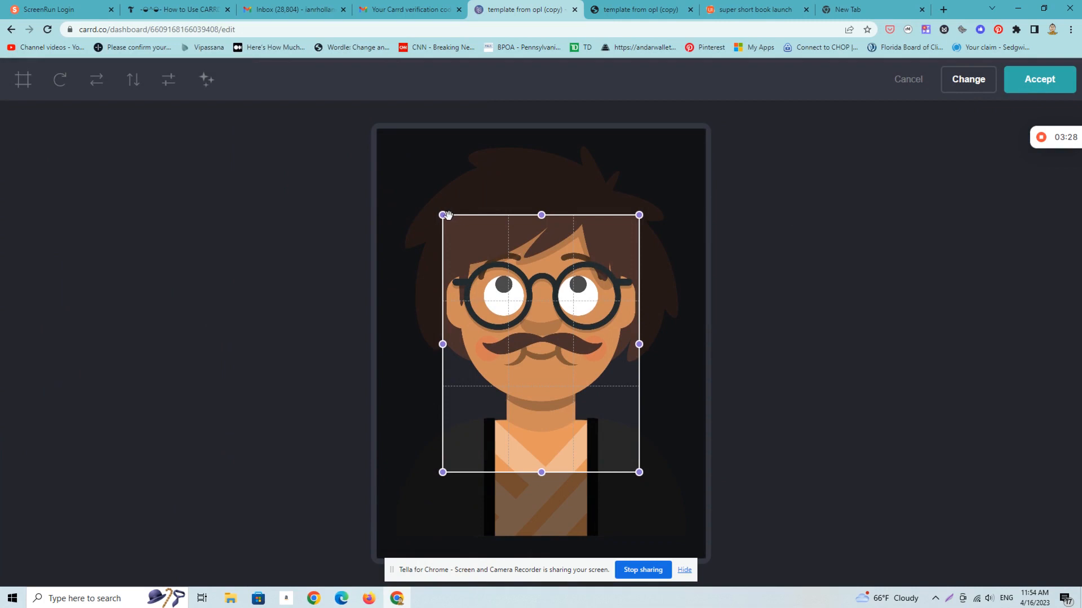
Expand the crop to cover the entire avatar image and apply it as the background.
left_click_drag(450, 214, 323, 93)
left_click_drag(639, 472, 707, 560)
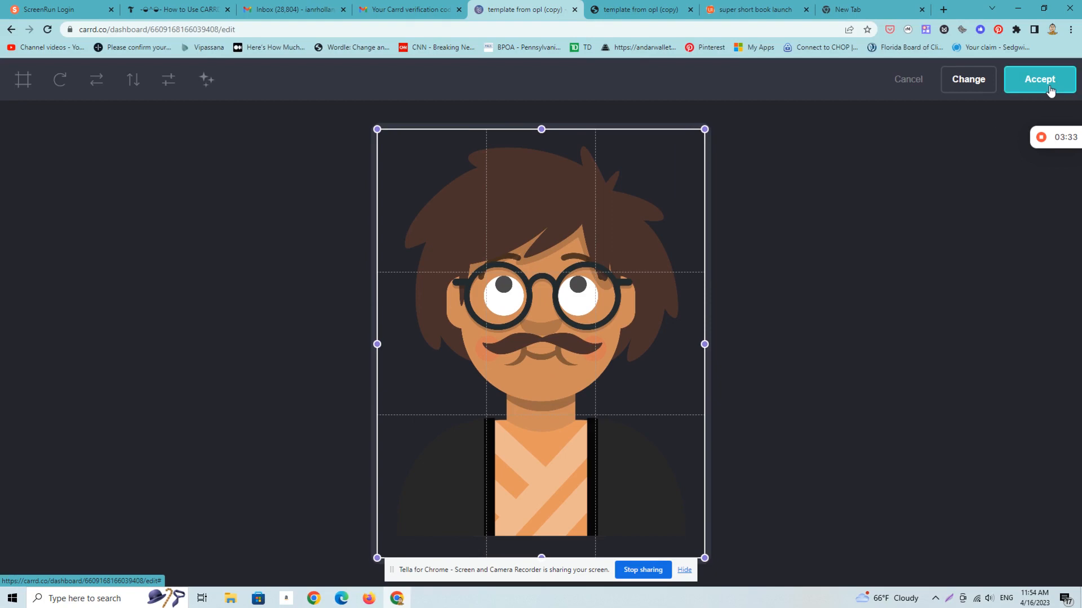
left_click(1050, 91)
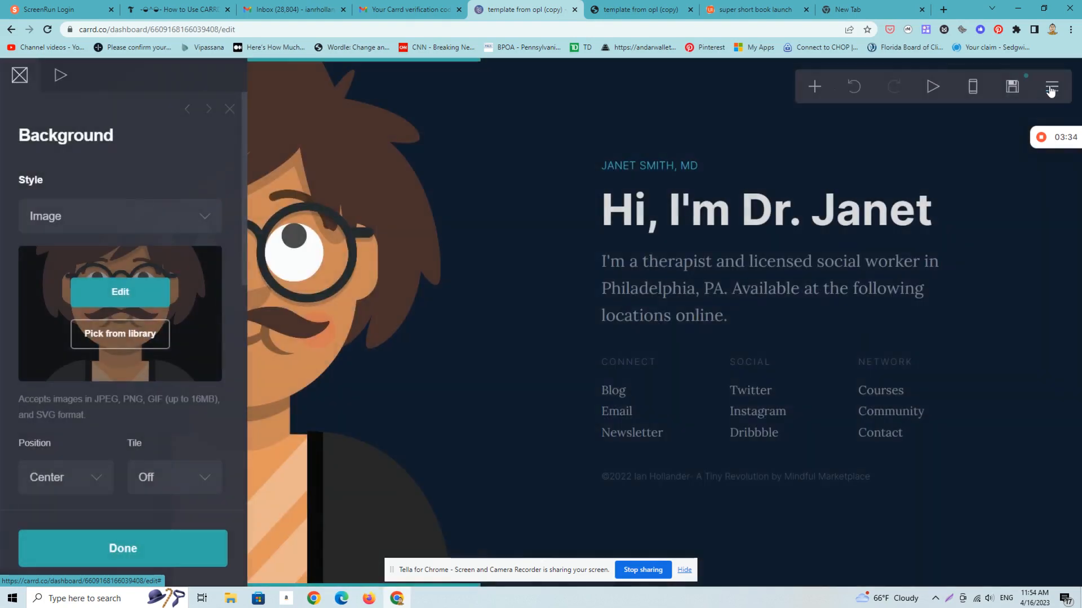
left_click(186, 554)
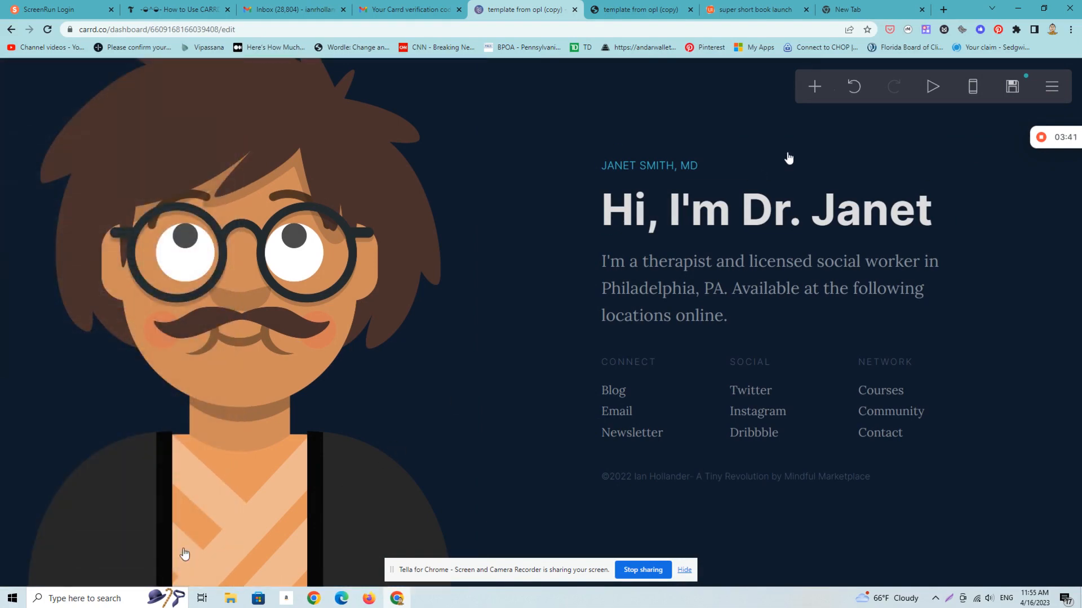
Replace the first name after "Hi, I'm Dr." in the main heading with the new therapist's first name.
left_click(724, 210)
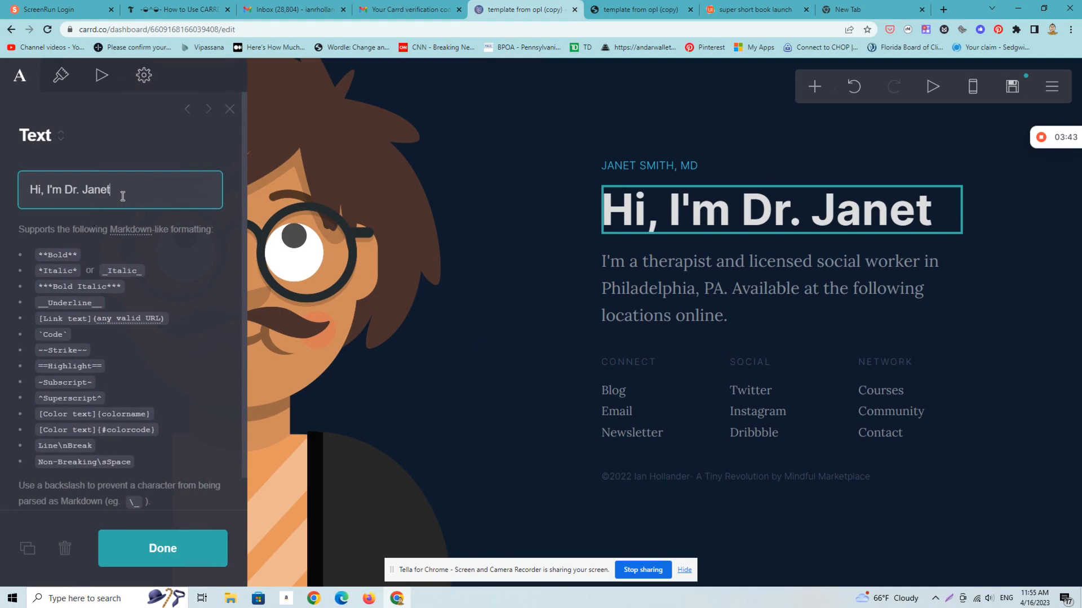
key("BackSpace")
key("BackSpace")
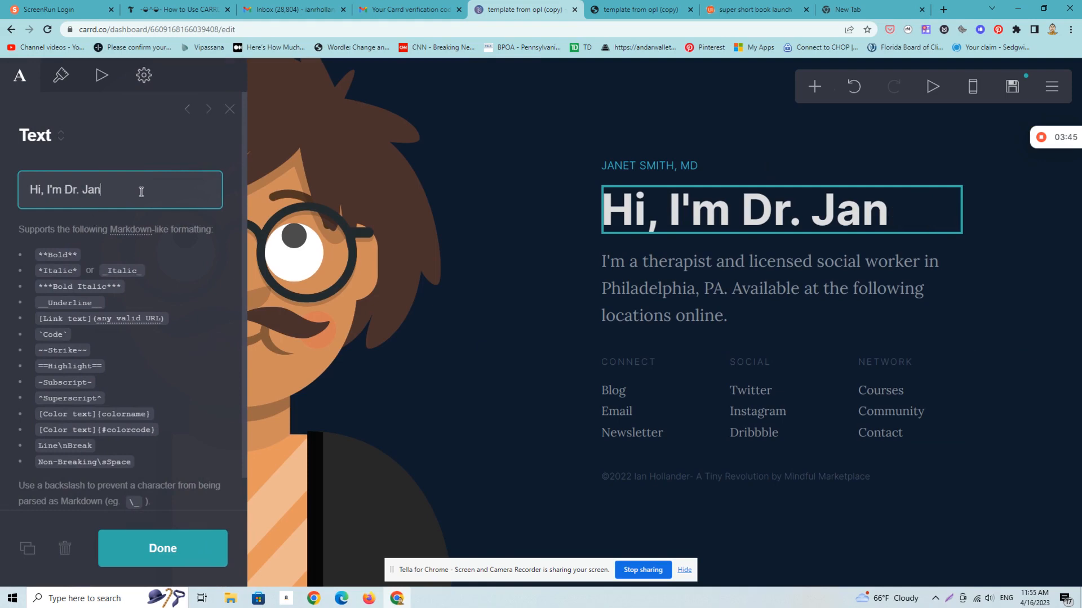
key("BackSpace")
key("BackSpace")
key("BackSpace")
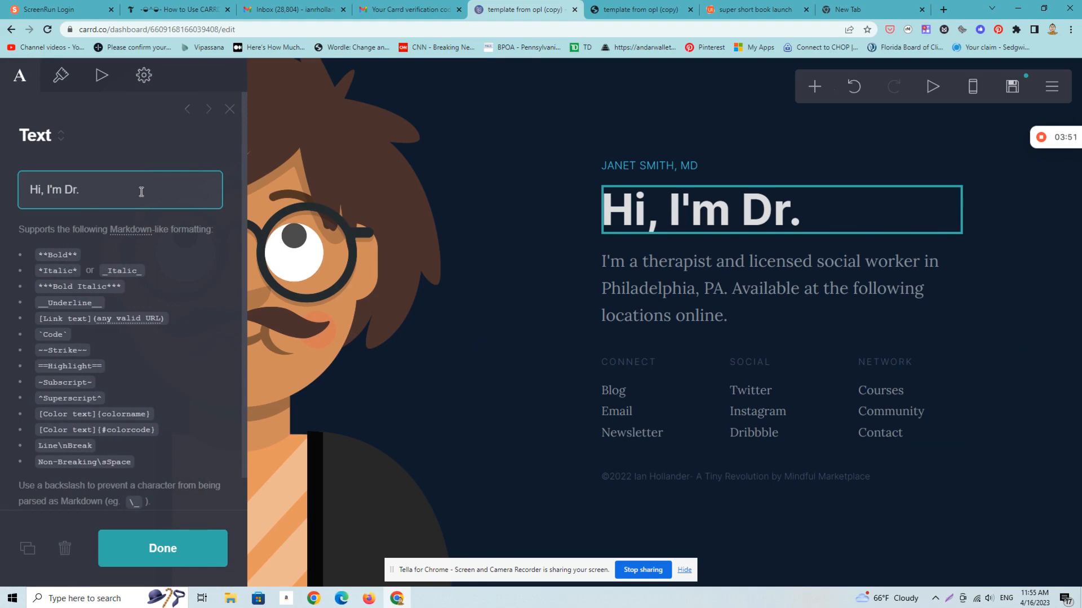
type("Alex")
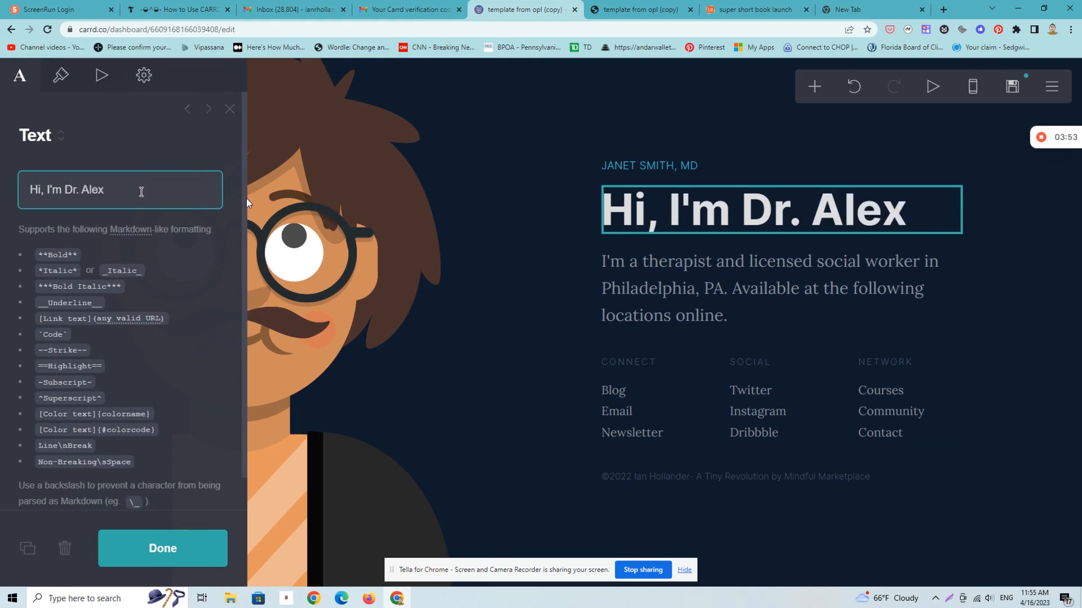
left_click(212, 554)
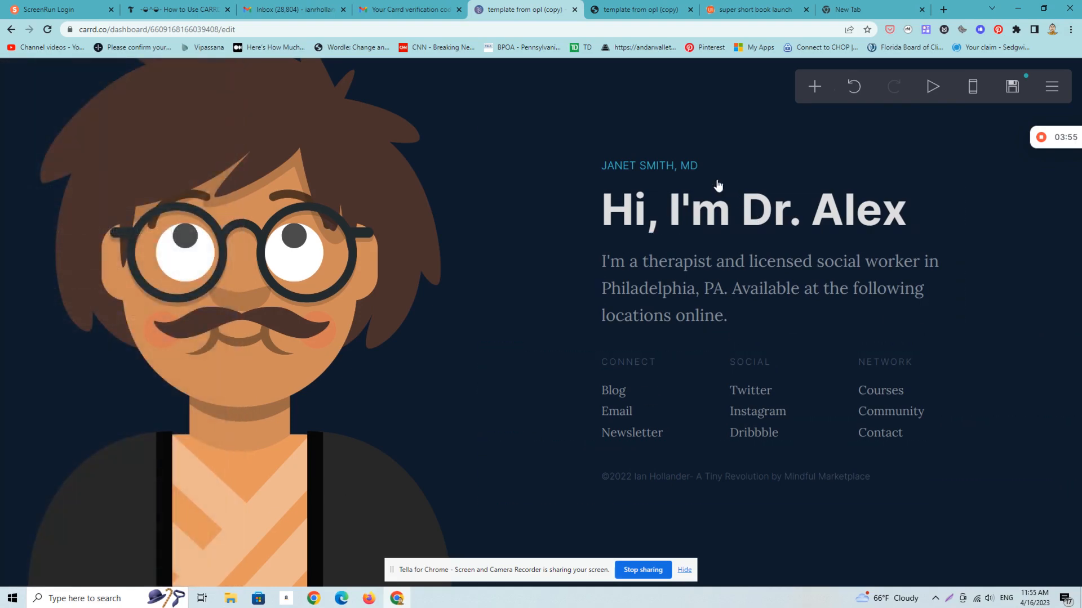
Replace the small name line above the main heading with the title Dr and the new therapist's full name.
left_click(712, 169)
key("BackSpace")
key("BackSpace")
key("ctrl+BackSpace")
key("ctrl+BackSpace")
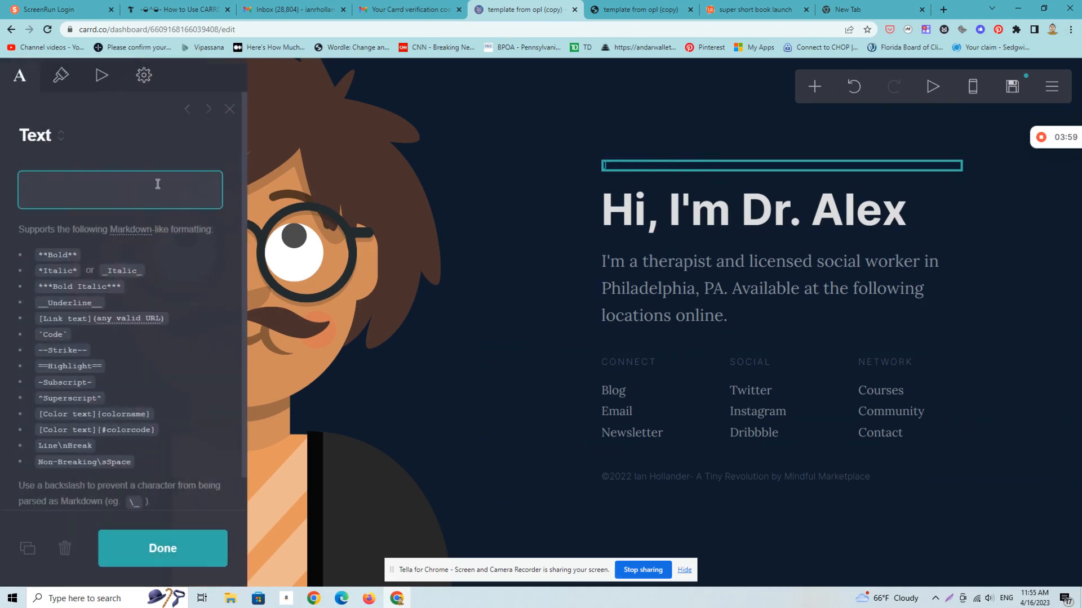
type("Da")
type("r Alexa")
key("BackSpace")
key("BackSpace")
key("BackSpace")
type("ex Jones")
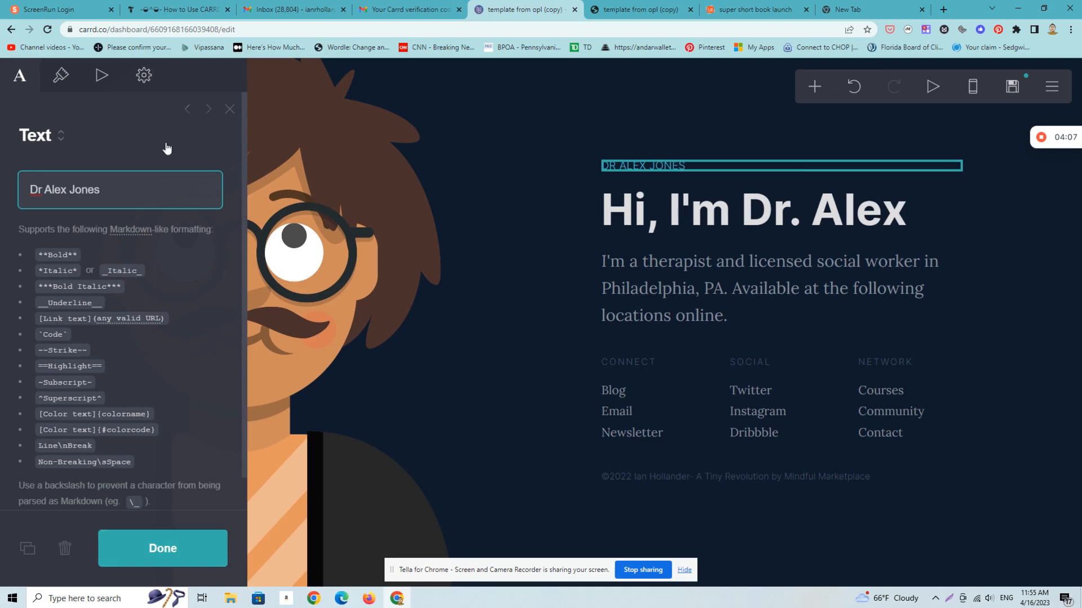
left_click(154, 560)
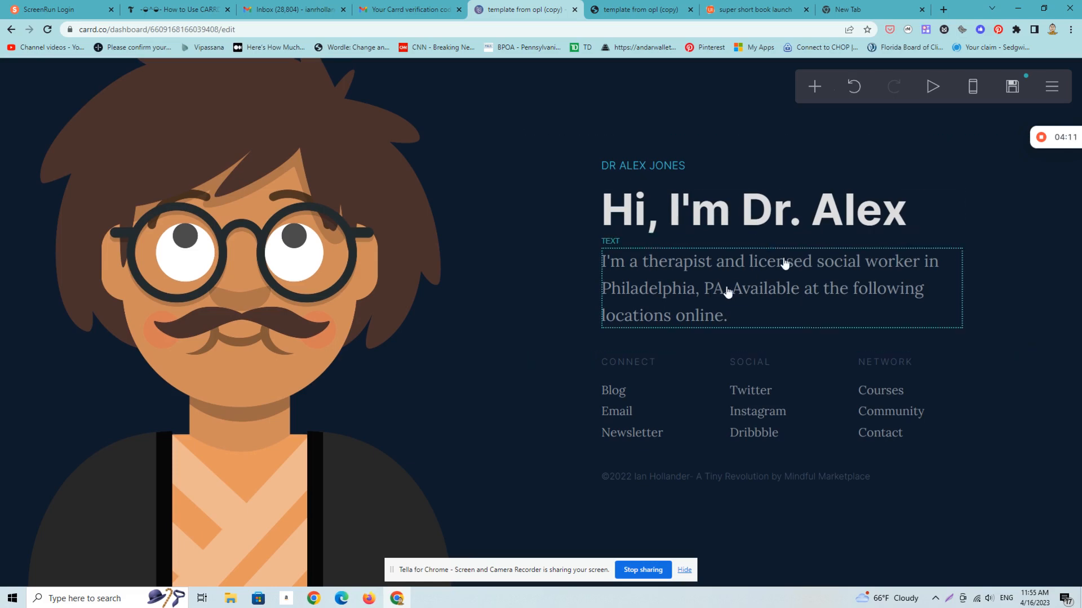
Replace the description paragraph with "Hi, i'm", the therapist's full name and "and i'm not the psycho dude on youtube screaming into the abyss.".
left_click(792, 294)
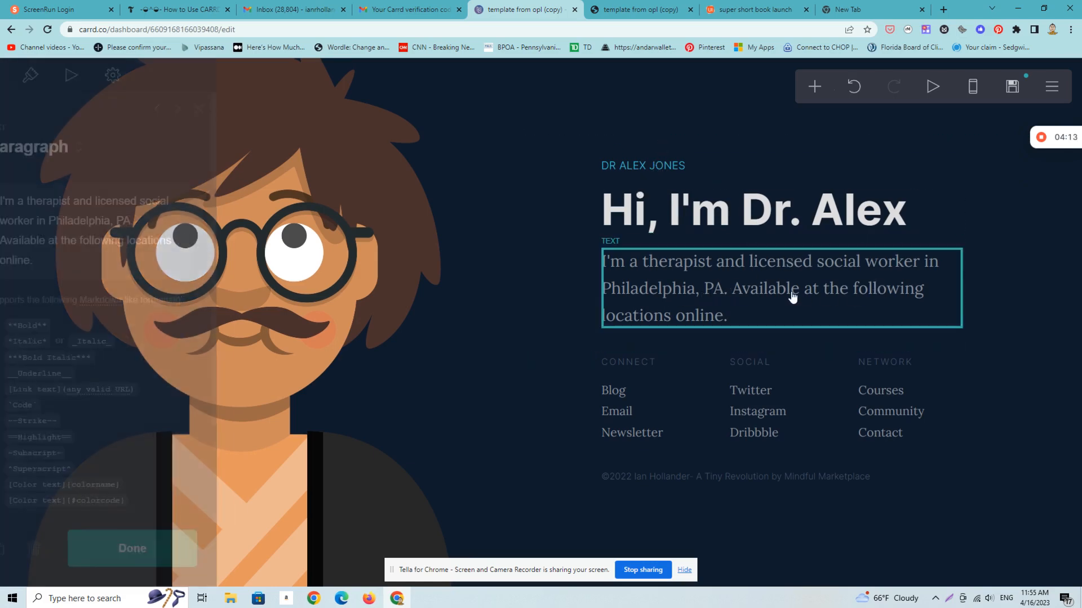
left_click_drag(81, 264, 50, 193)
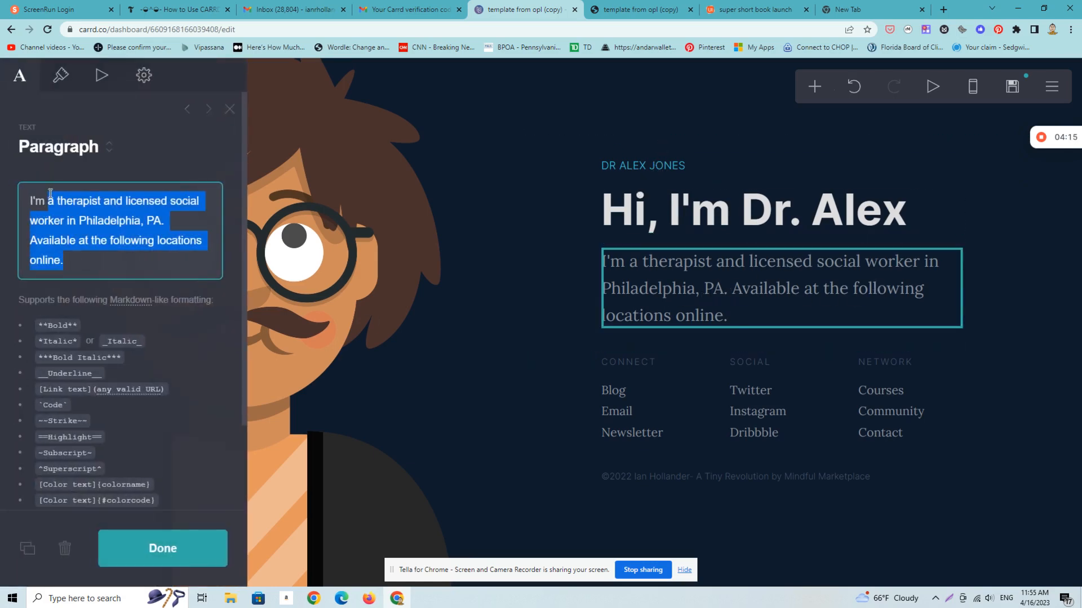
key("BackSpace")
key("BackSpace")
key("BackSpace")
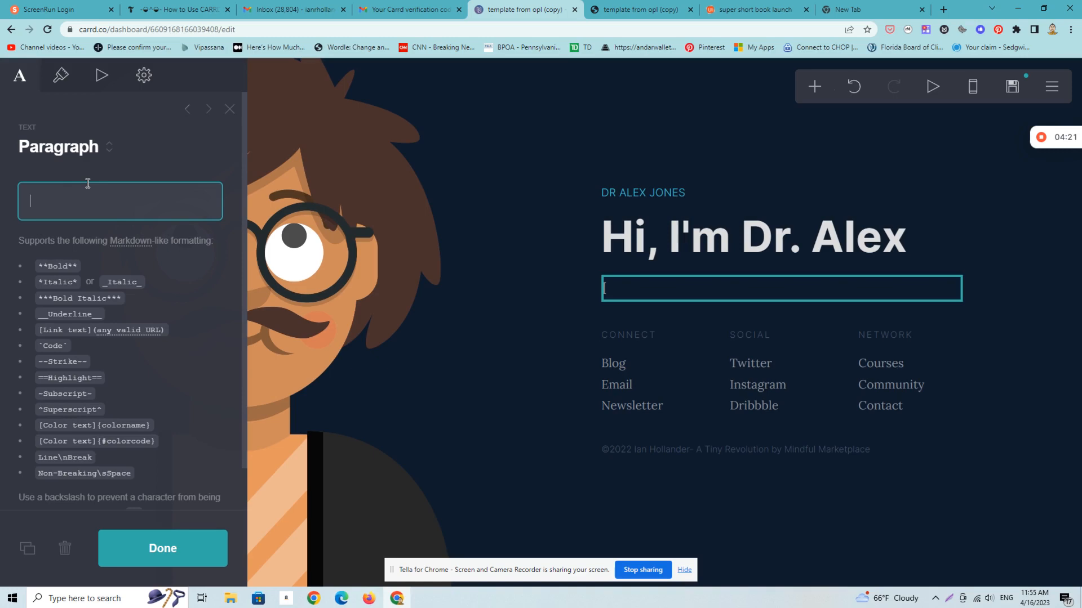
type("Hi, i'm alex jonies and")
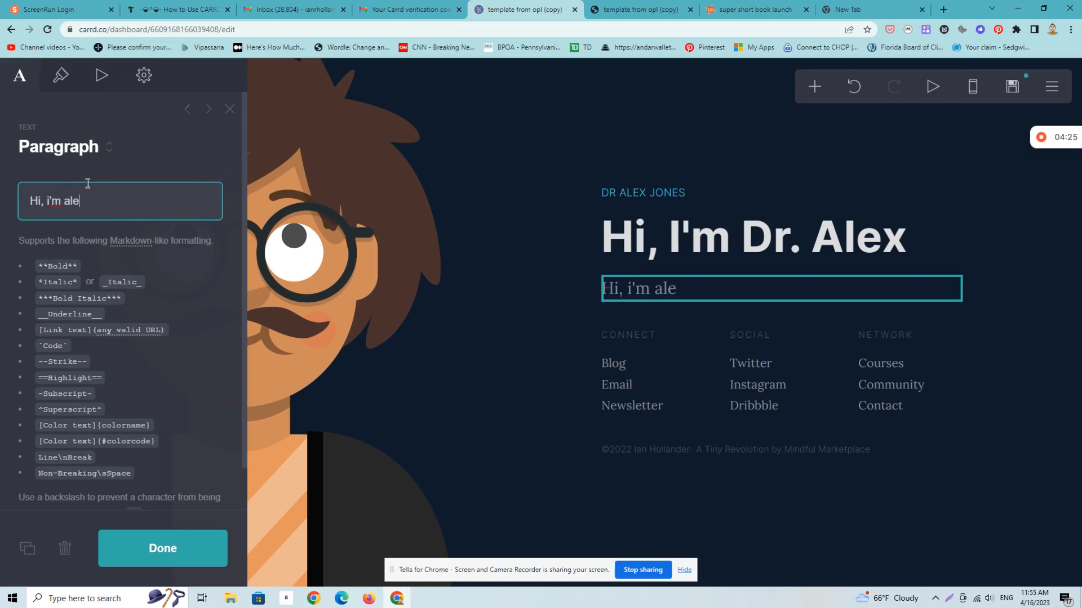
key("BackSpace")
key("BackSpace")
key("BackSpace")
key("BackSpace")
key("BackSpace")
key("BackSpace")
key("BackSpace")
key("BackSpace")
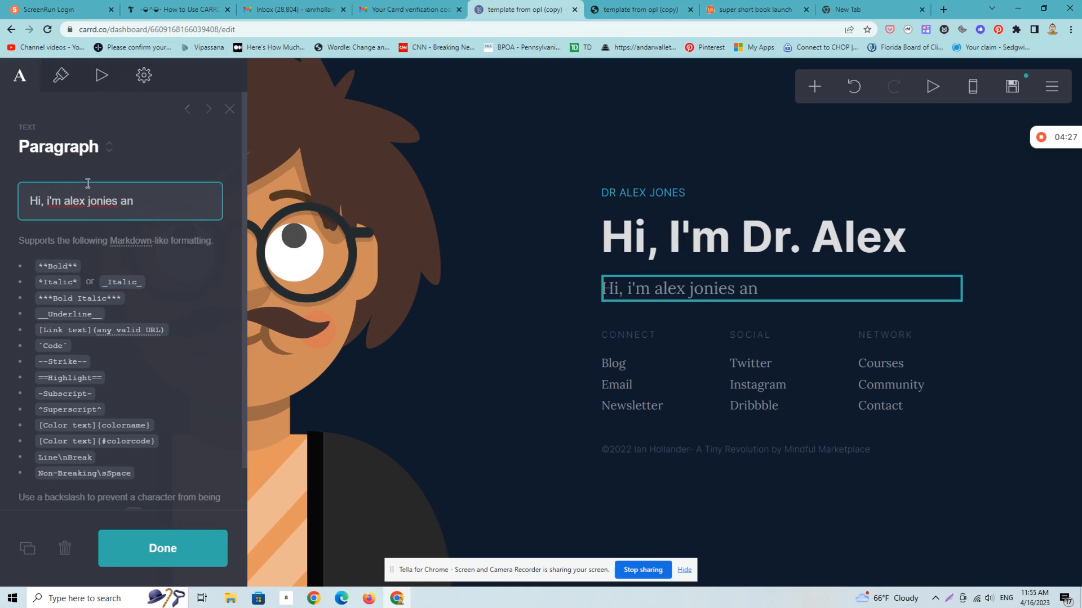
type("es and i'm")
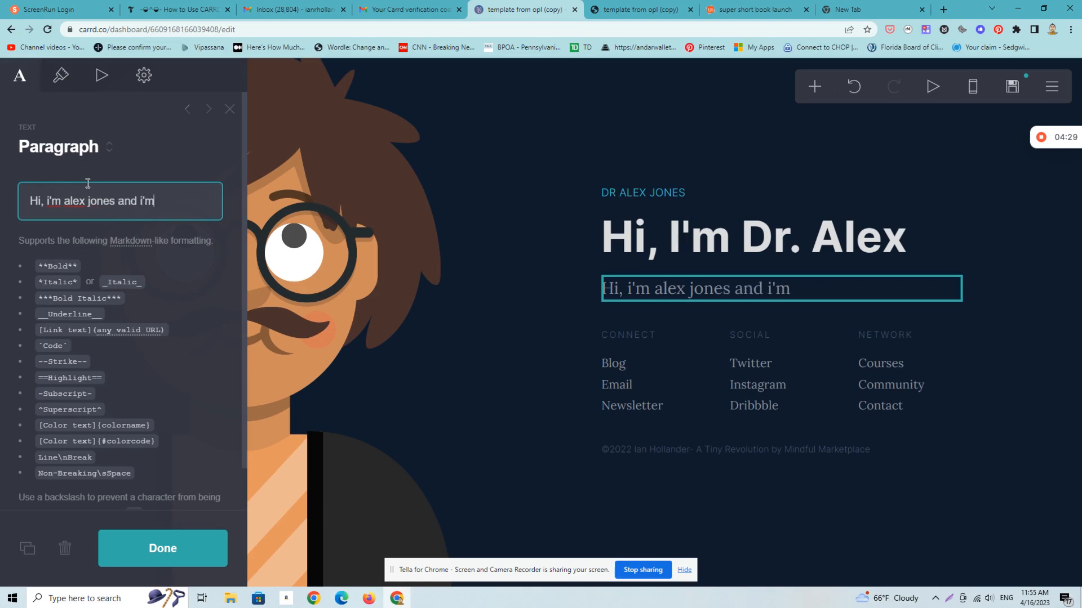
type(" not the psycho dude on youtube screaming into the abyss.")
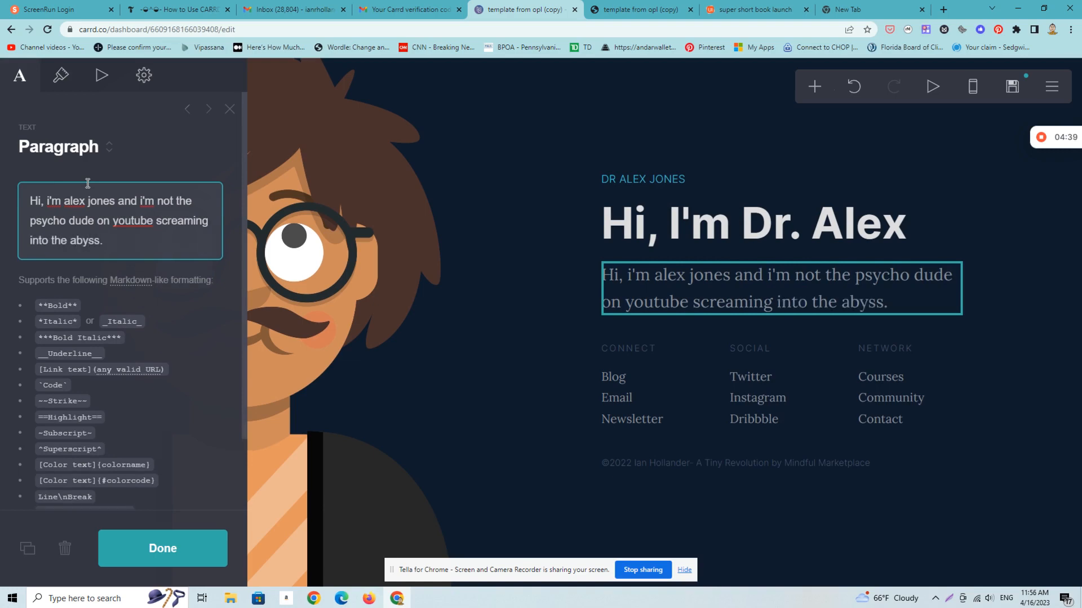
left_click(181, 534)
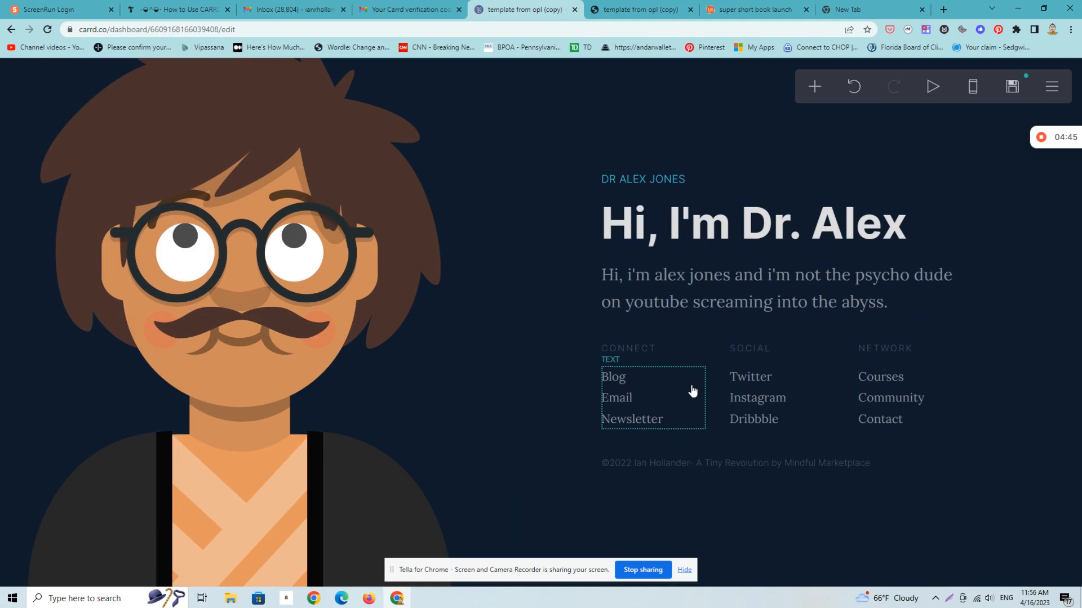
Examine the link markup of the Twitter, Instagram and Dribbble list under Social.
left_click(790, 389)
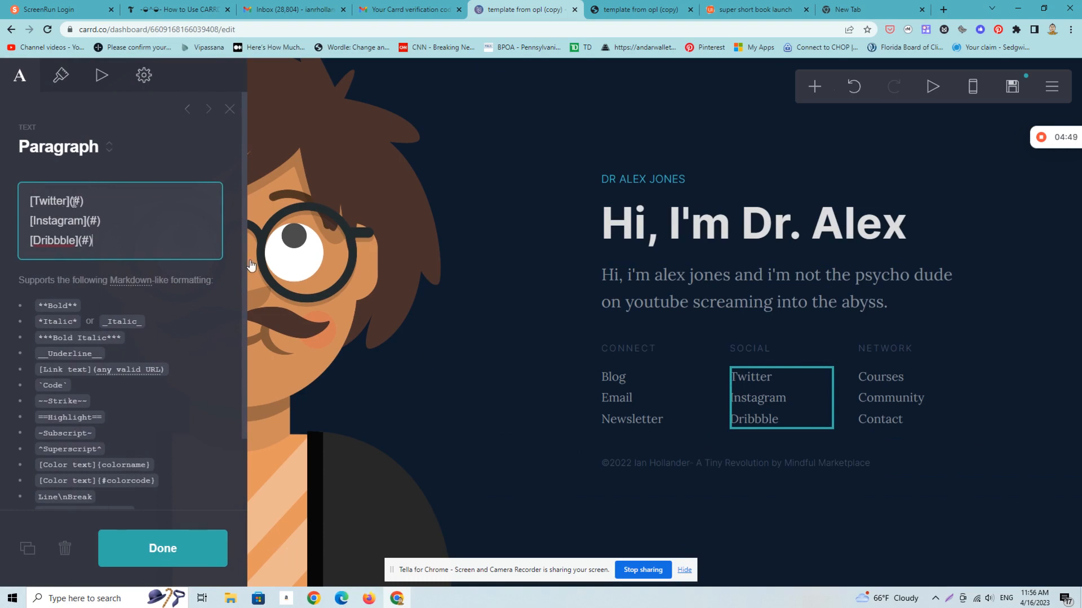
left_click(188, 551)
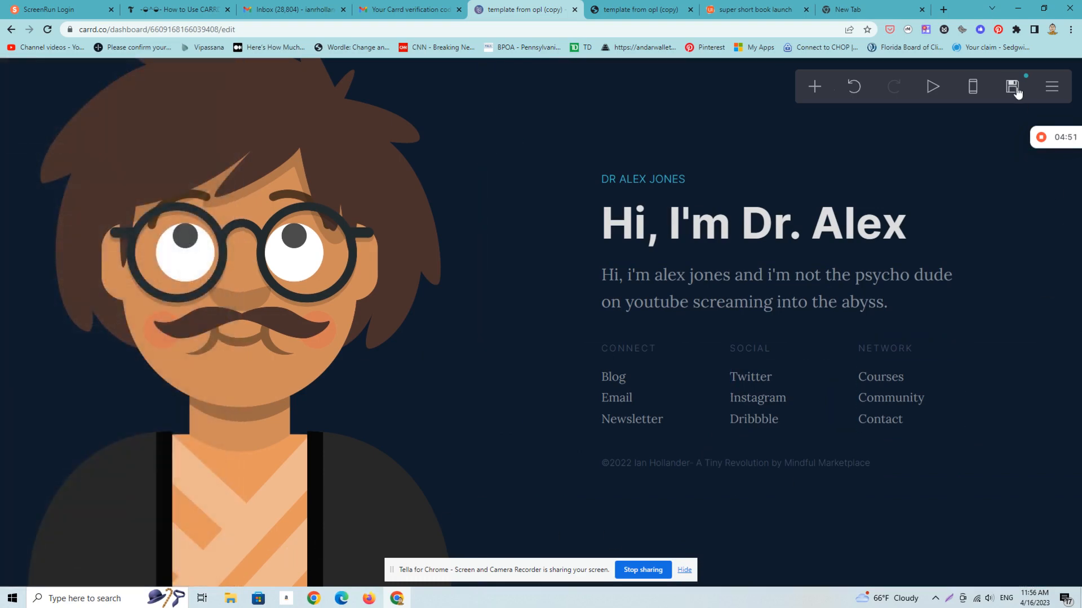
Publish the site to a .carrd.co URL made of "notthat" followed by the therapist's full name in lowercase.
left_click(1014, 91)
left_click_drag(244, 338, 259, 469)
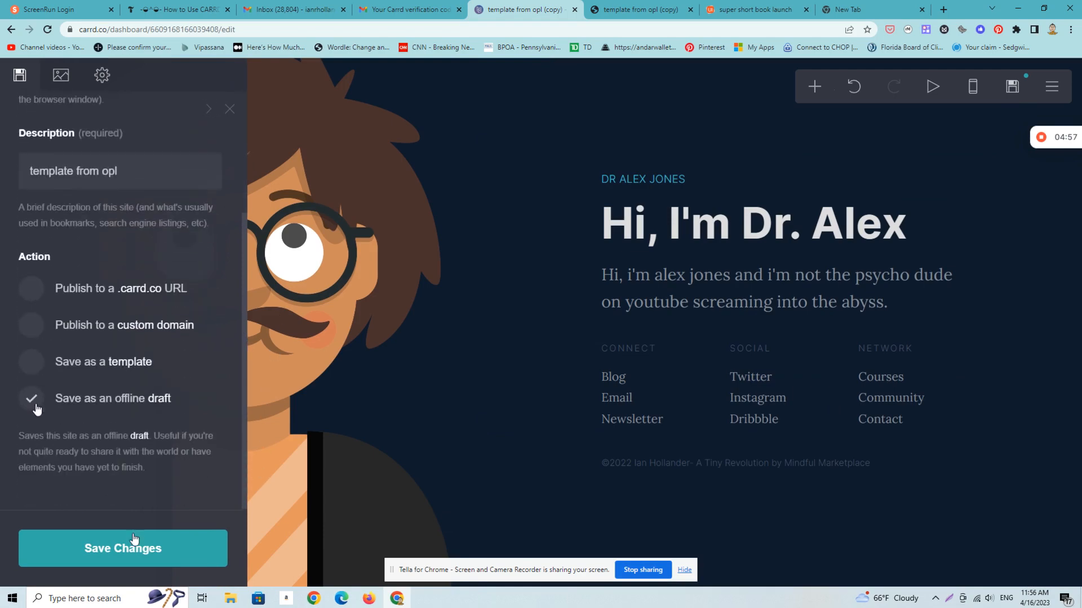
left_click(34, 372)
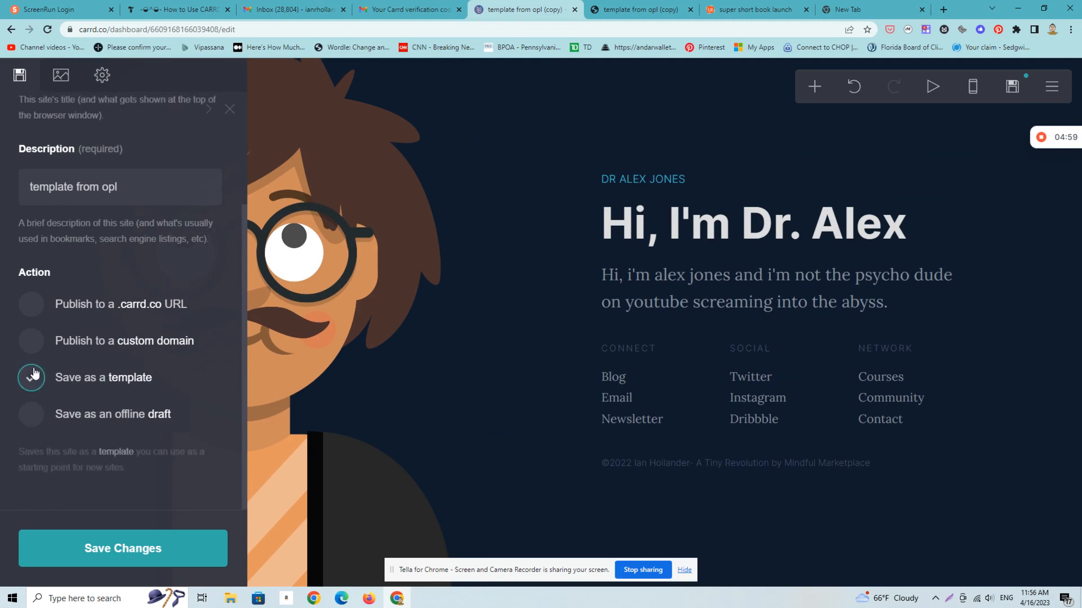
left_click(32, 305)
left_click(88, 407)
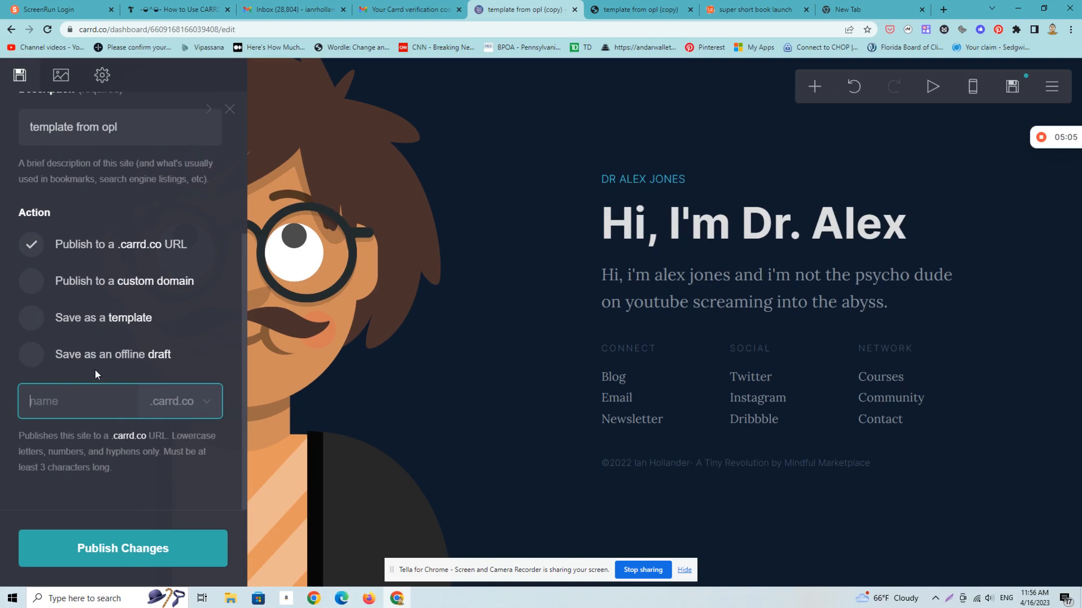
type("nott")
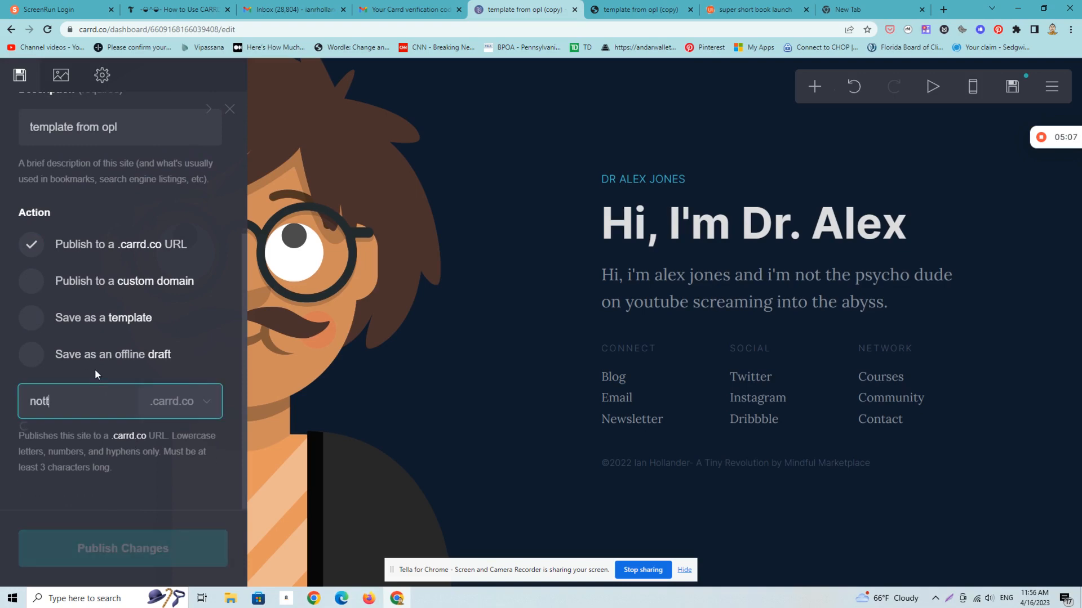
type("hatalexjones")
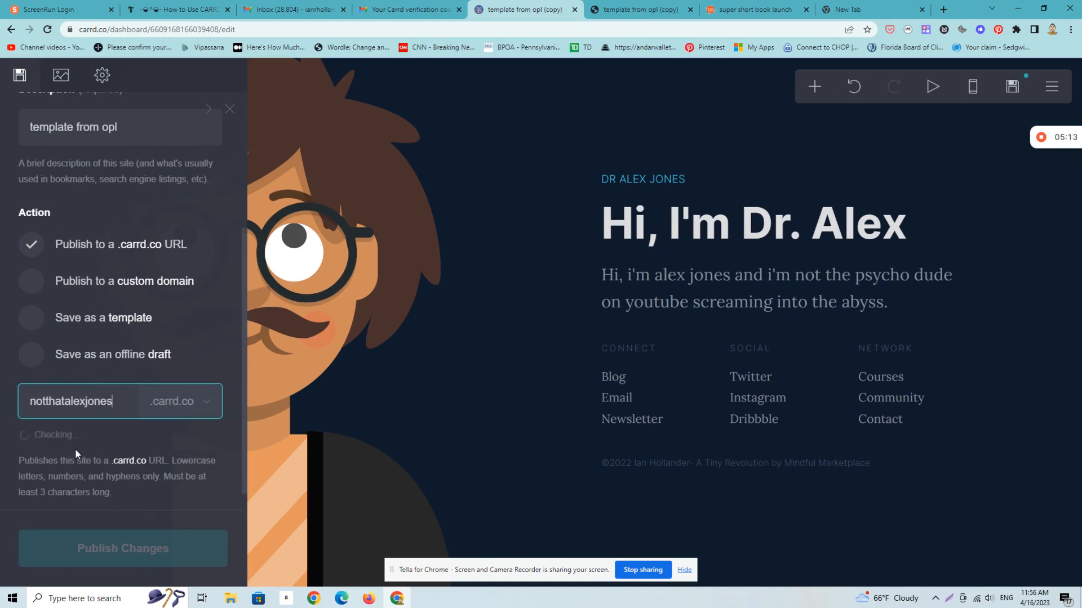
left_click(127, 550)
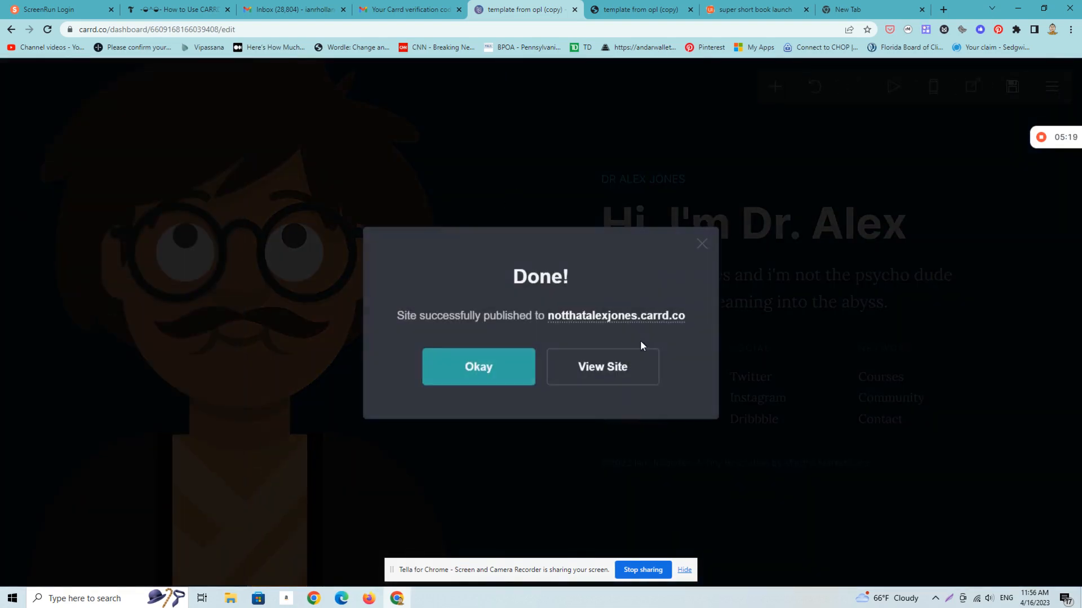
View the published site, compare it with the original page at theralist.carrd.co, and dismiss the publishing confirmation.
left_click(623, 369)
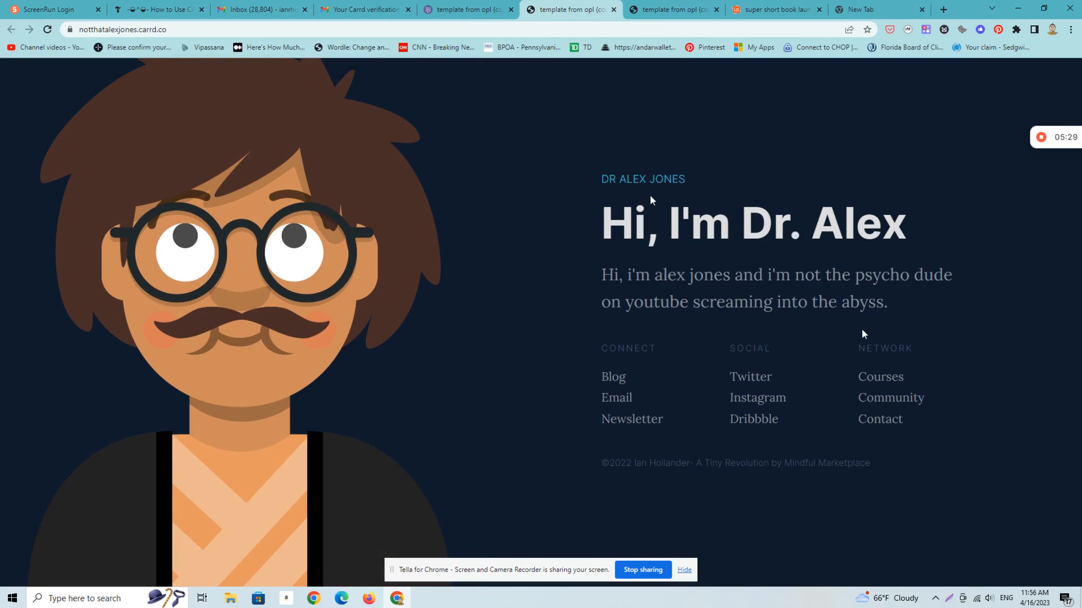
left_click(465, 13)
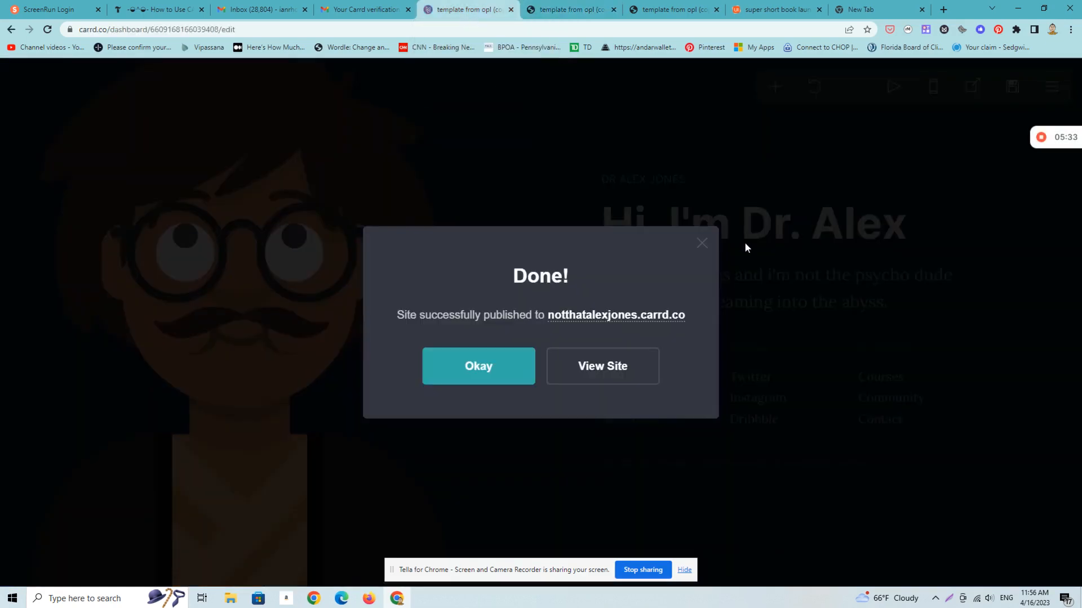
left_click(658, 13)
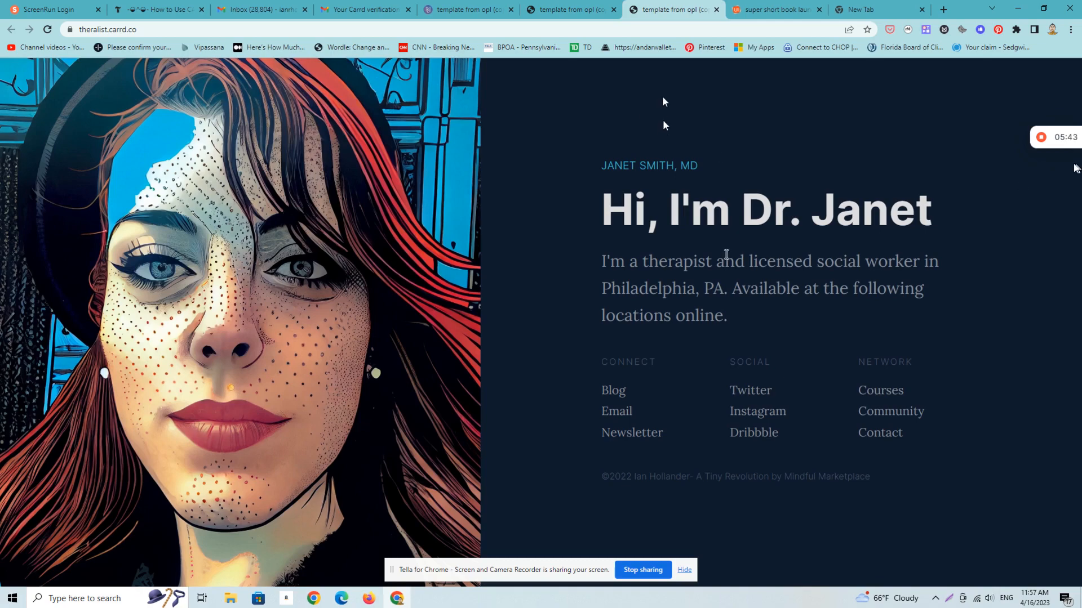
left_click(480, 12)
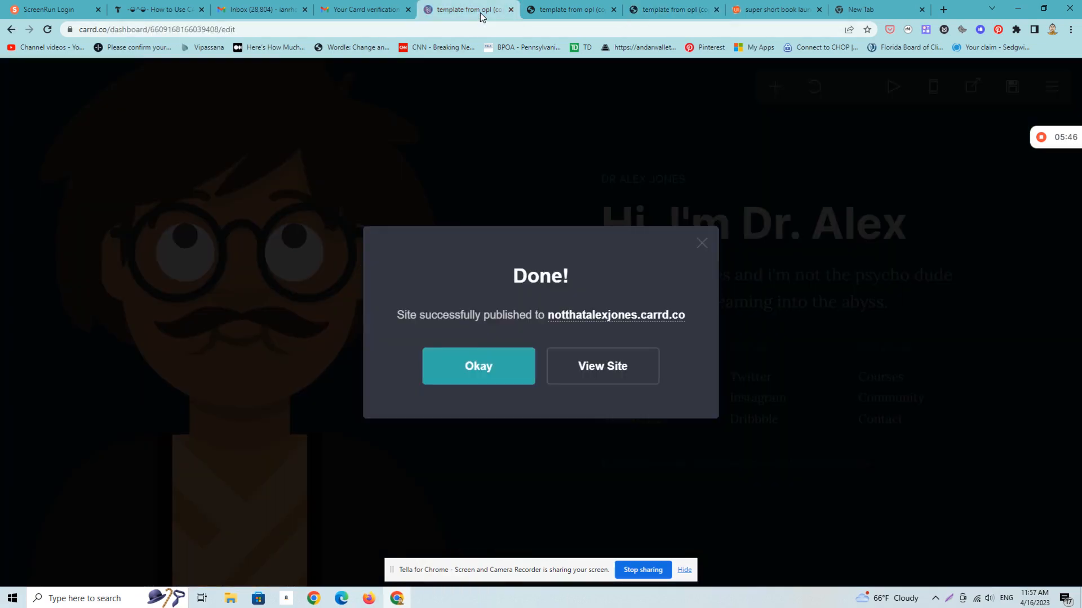
left_click(712, 253)
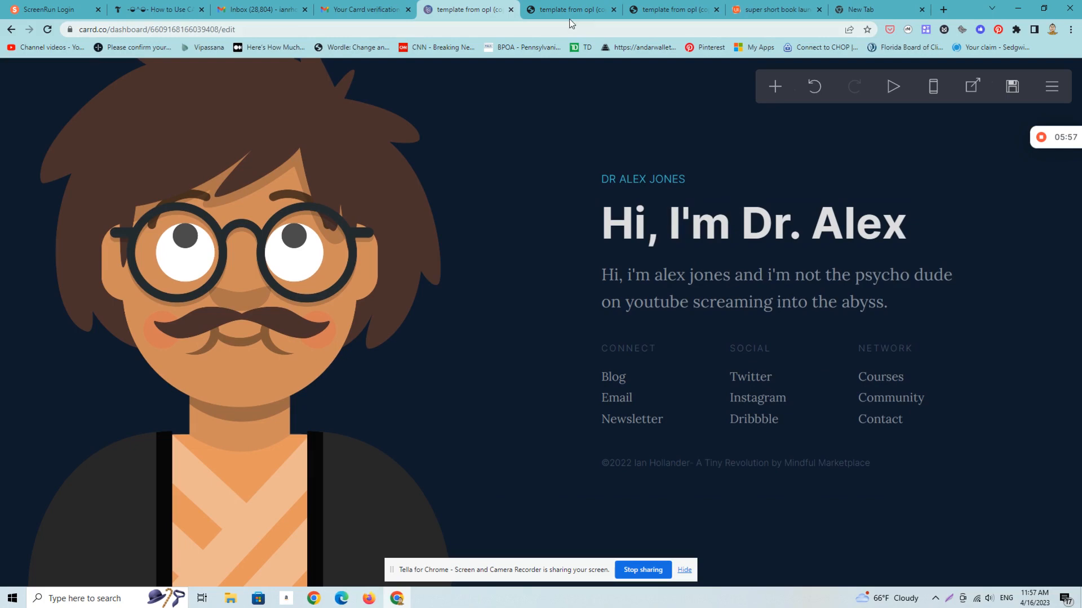
Close the theralist.carrd.co page and go from the site editor back to the dashboard.
left_click(674, 10)
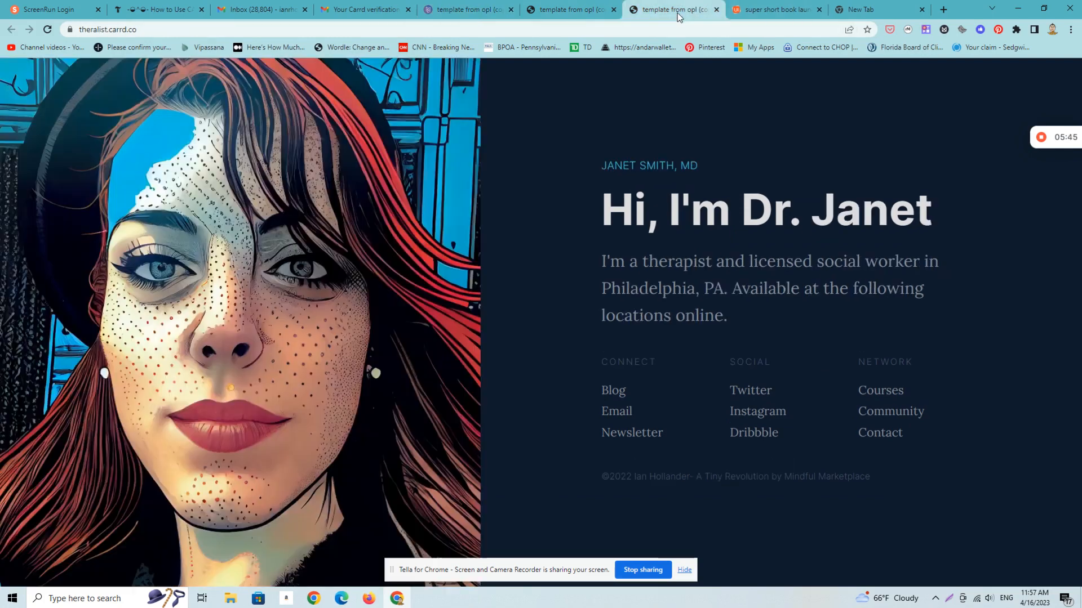
left_click(716, 10)
left_click(459, 10)
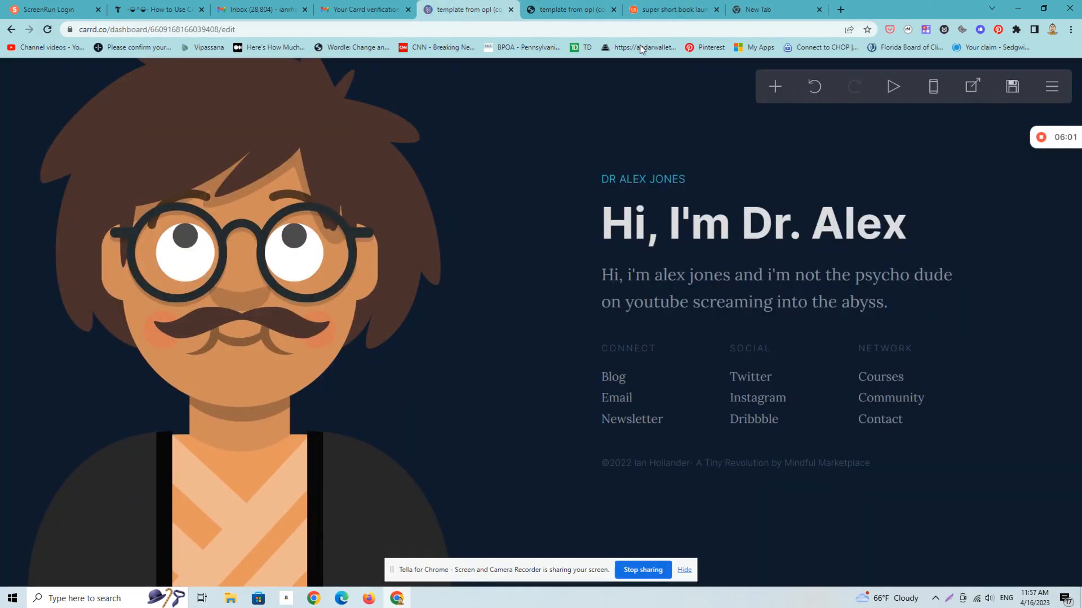
left_click(1063, 89)
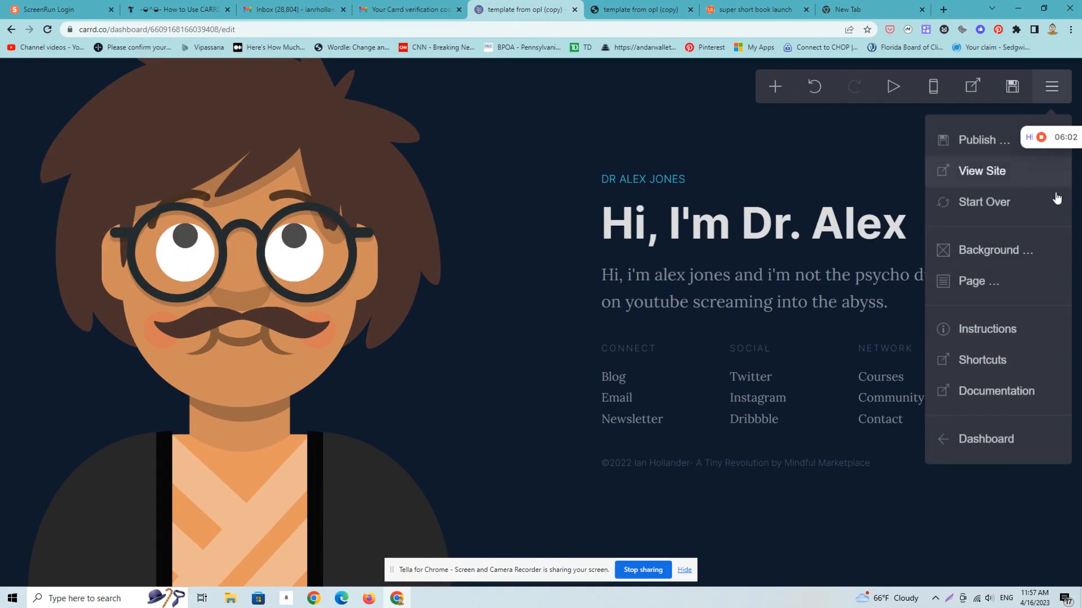
left_click(1017, 443)
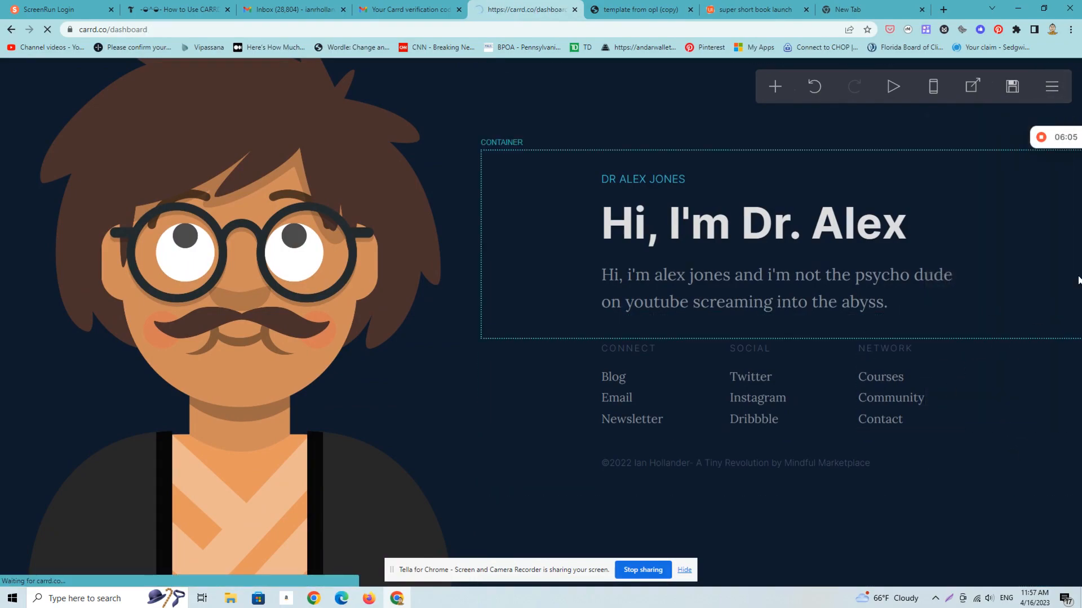
Browse the whole My Sites collection of published sites, templates and drafts, and return to its beginning.
scroll(1074, 189, "down", 20)
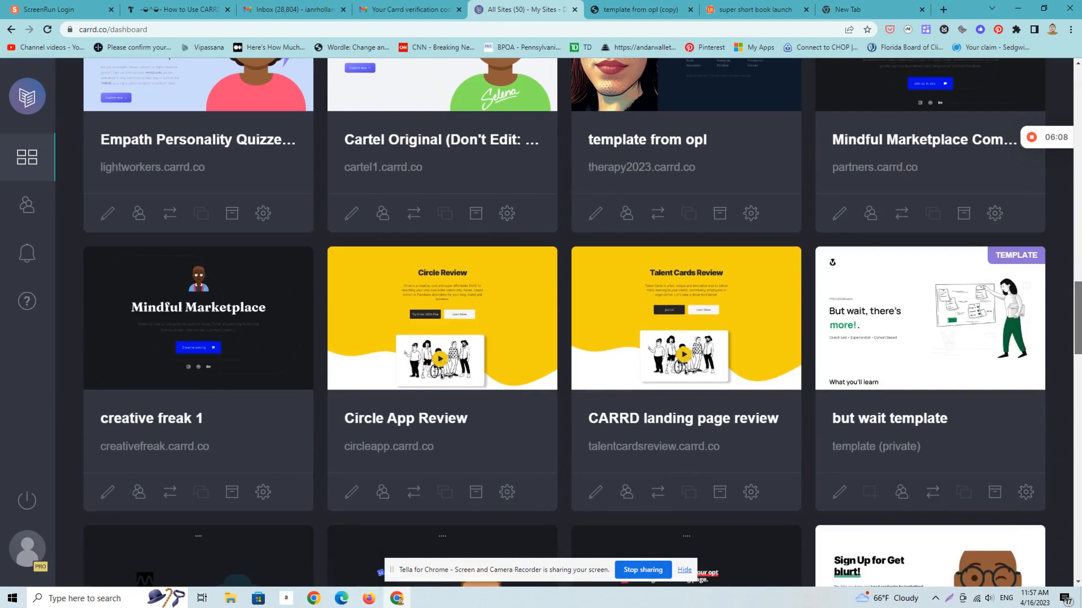
mouse_move(1077, 319)
left_mouse_down()
mouse_move(1077, 307)
mouse_move(1077, 320)
left_mouse_up()
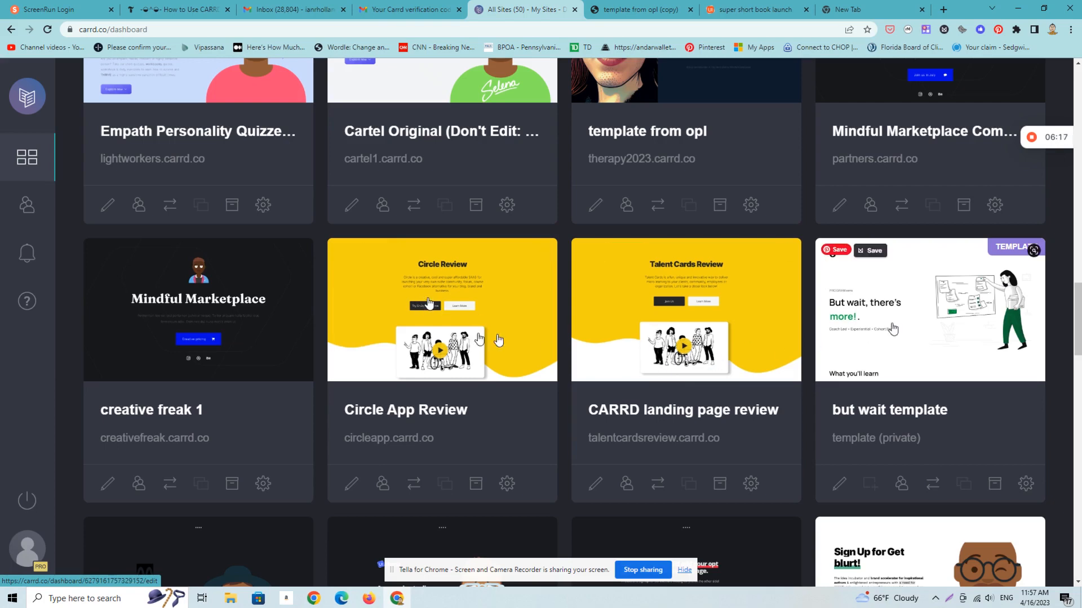
left_click_drag(1075, 324, 1052, 508)
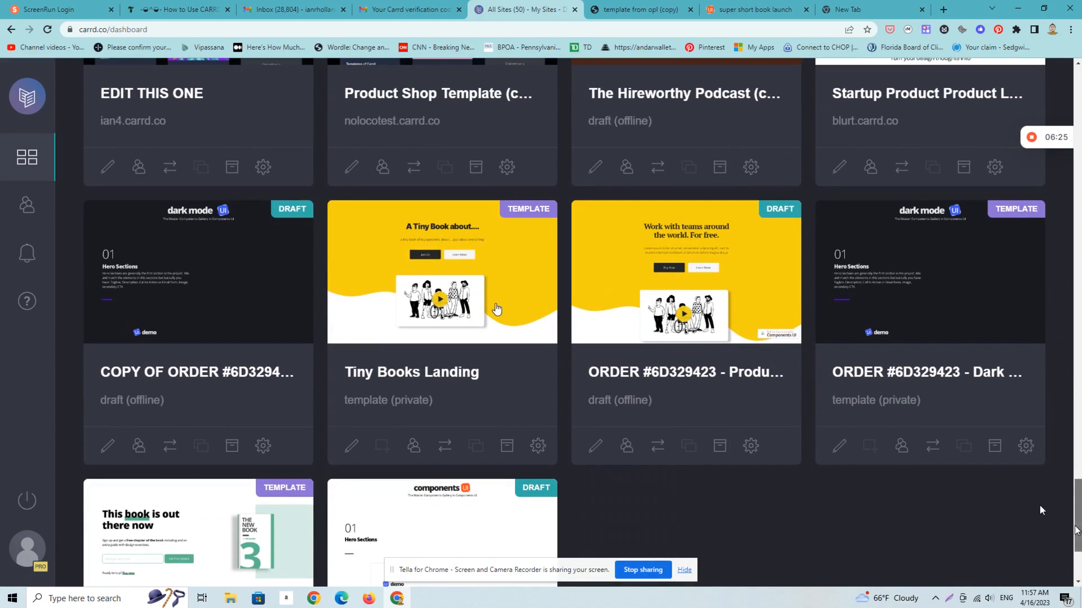
left_click_drag(1076, 530, 1076, 110)
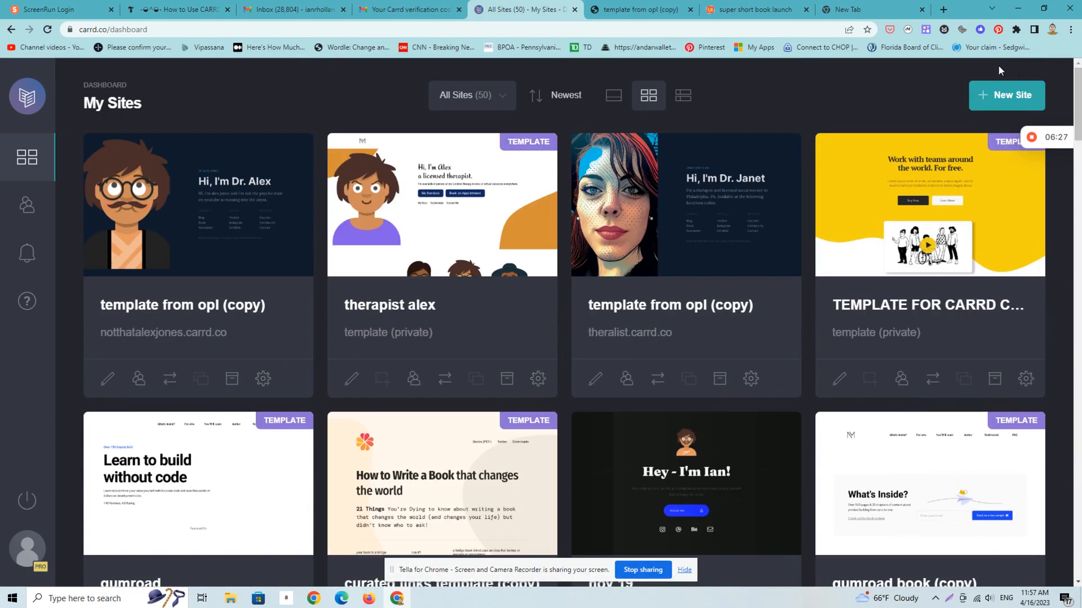